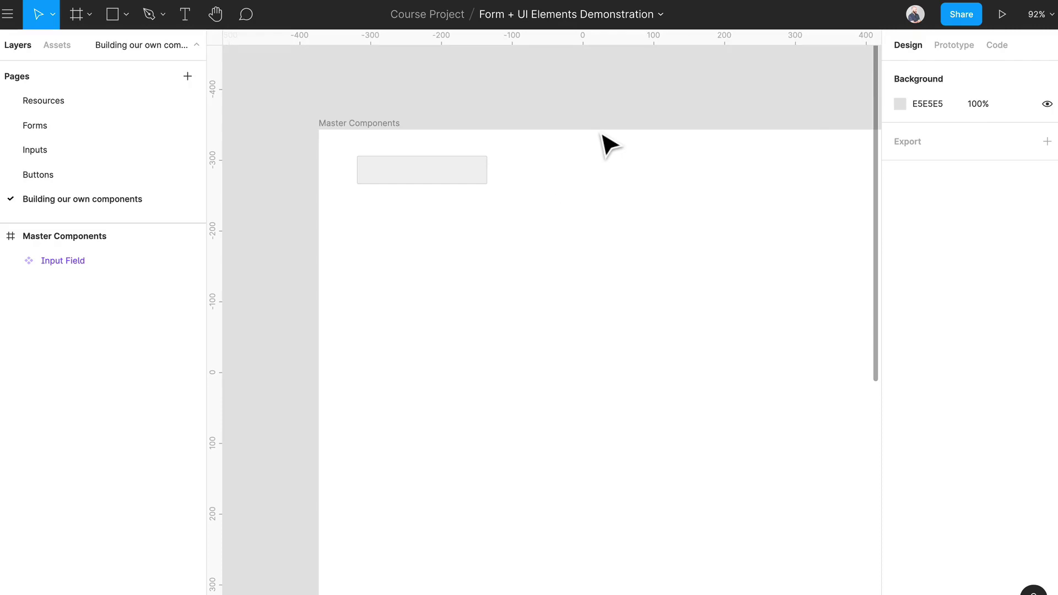
Step: Add a 'Label' text layer below the Input Field and shrink its box to 13 px tall
click(473, 177)
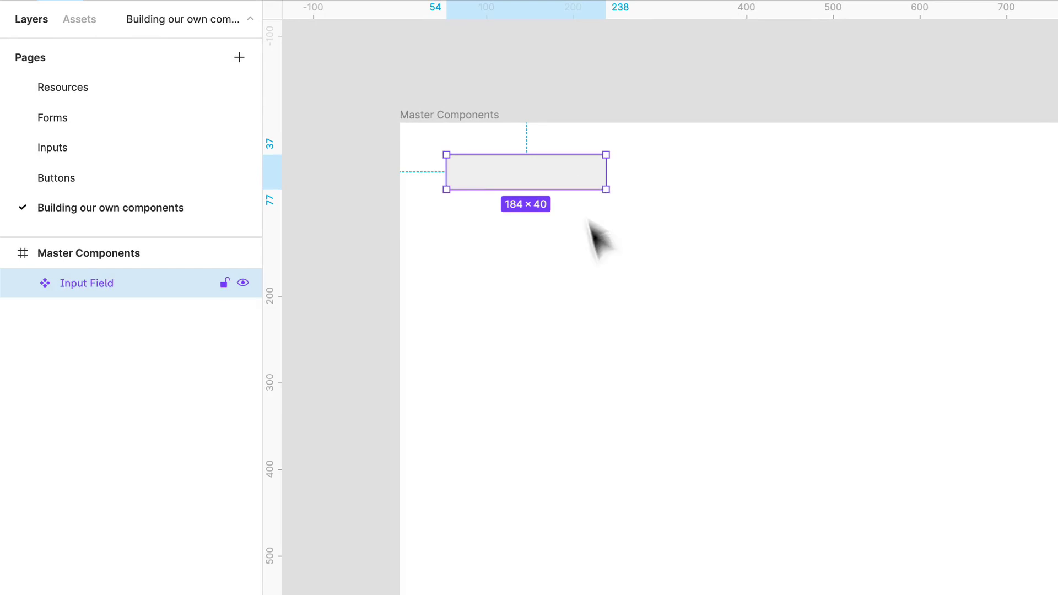
click(630, 306)
key(t)
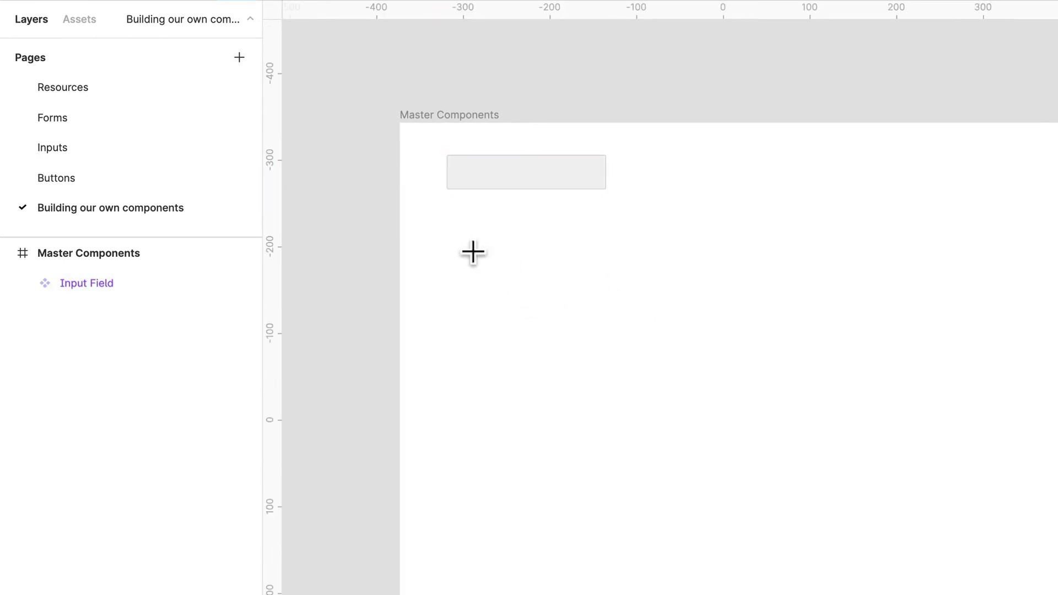
drag(455, 233, 586, 258)
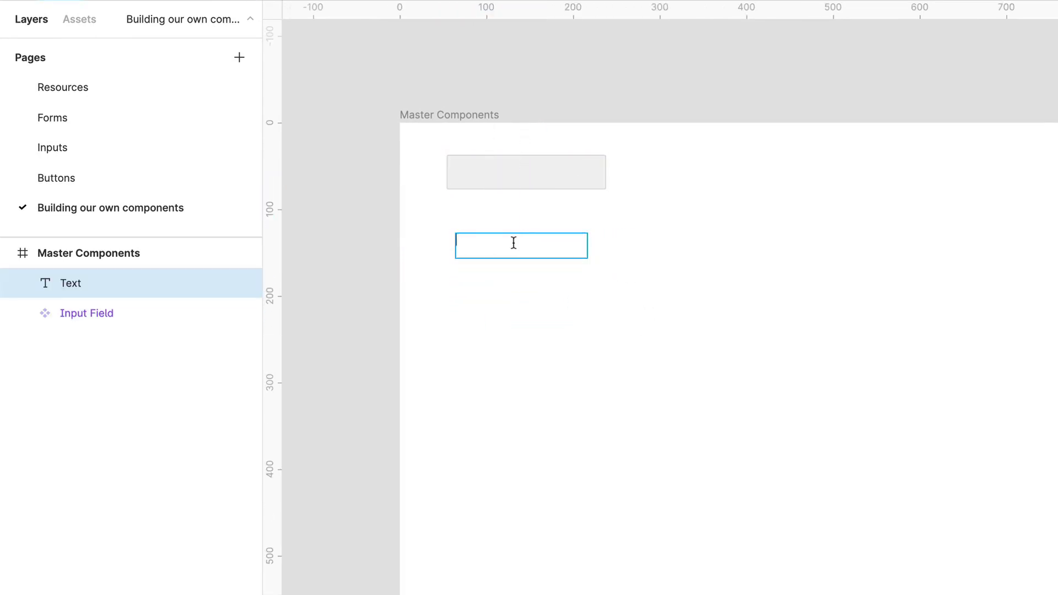
scroll(512, 243, up, 3)
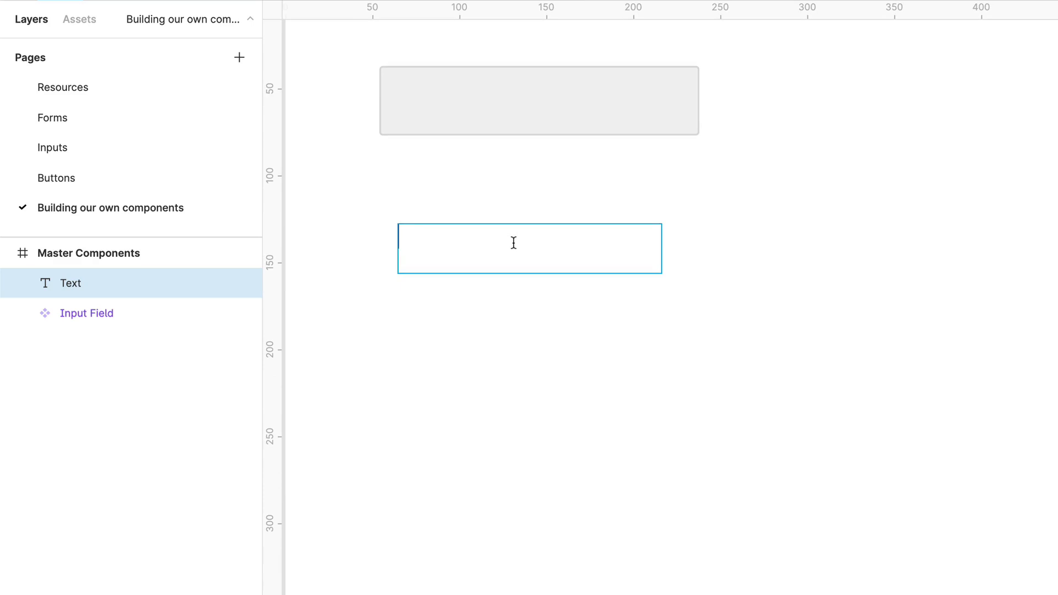
text(Label)
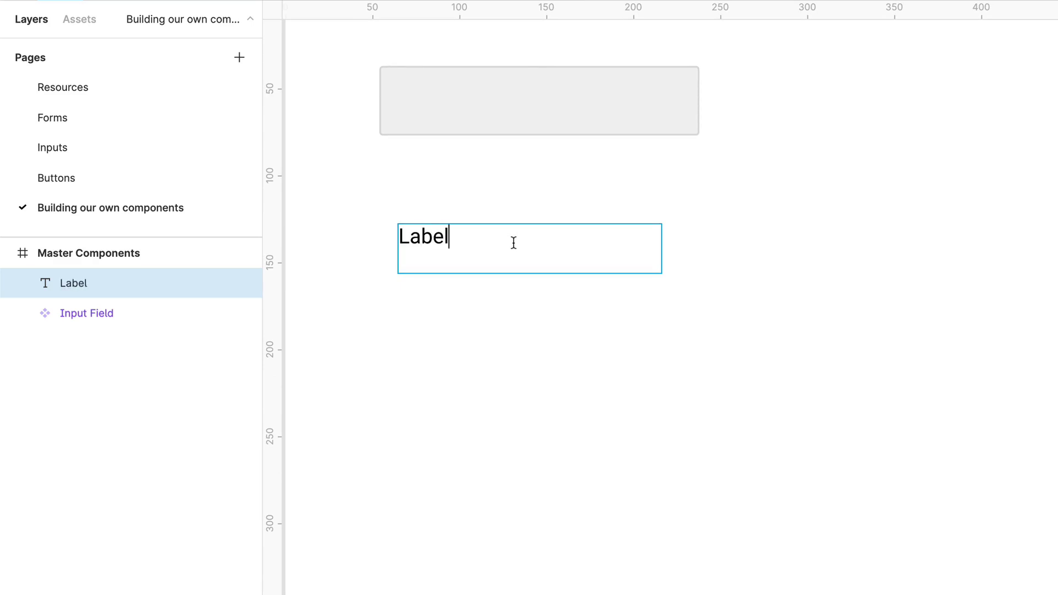
key(Escape)
scroll(456, 248, up, 3)
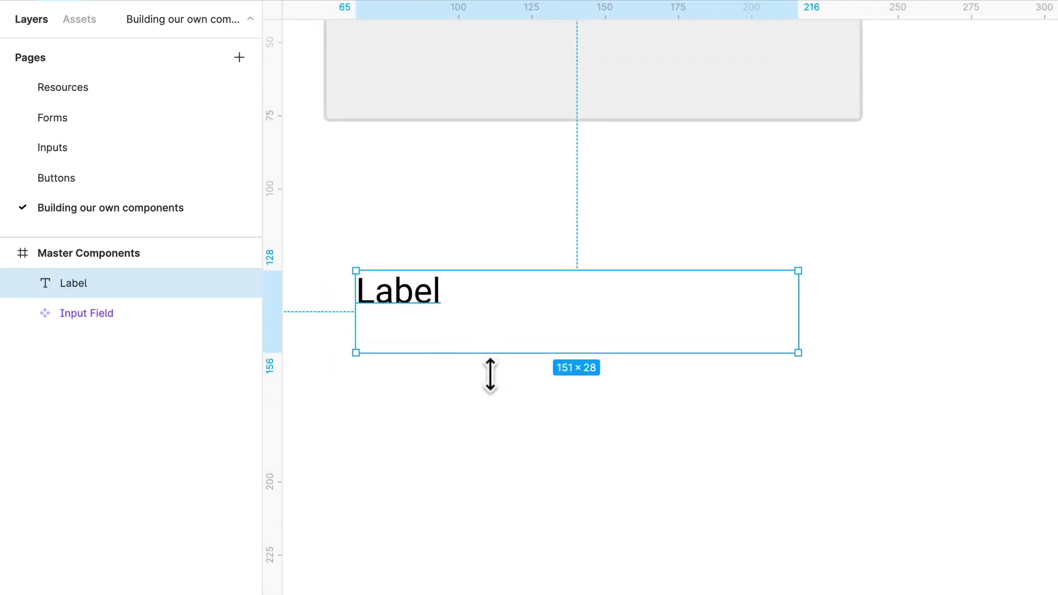
drag(491, 364, 490, 332)
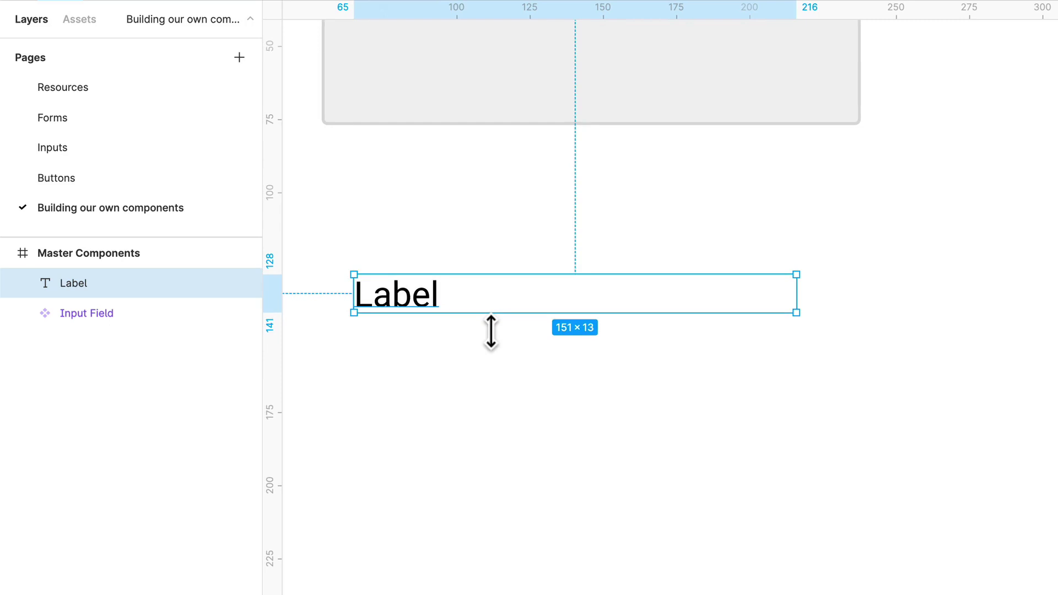
Step: Set the Label text to Roboto Medium weight
scroll(490, 332, down, 1)
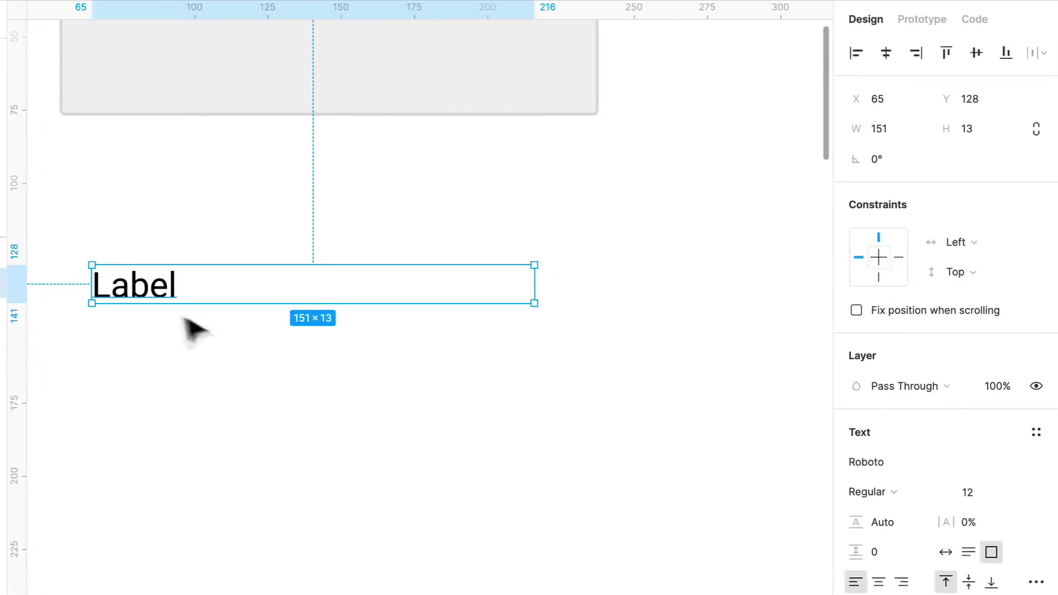
scroll(436, 429, left, 5)
scroll(437, 430, up, 3)
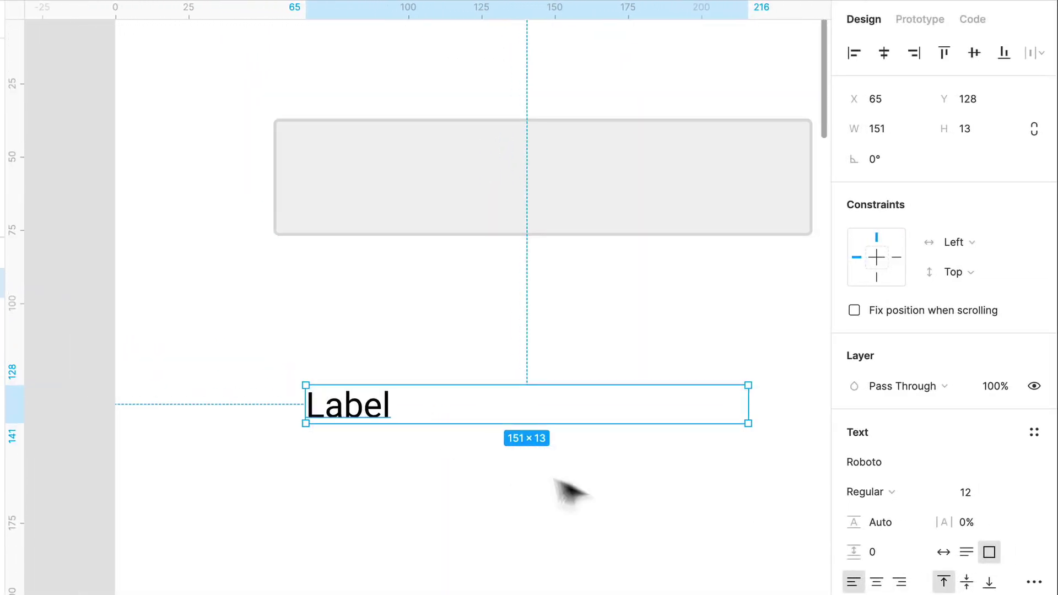
scroll(710, 522, right, 3)
click(881, 491)
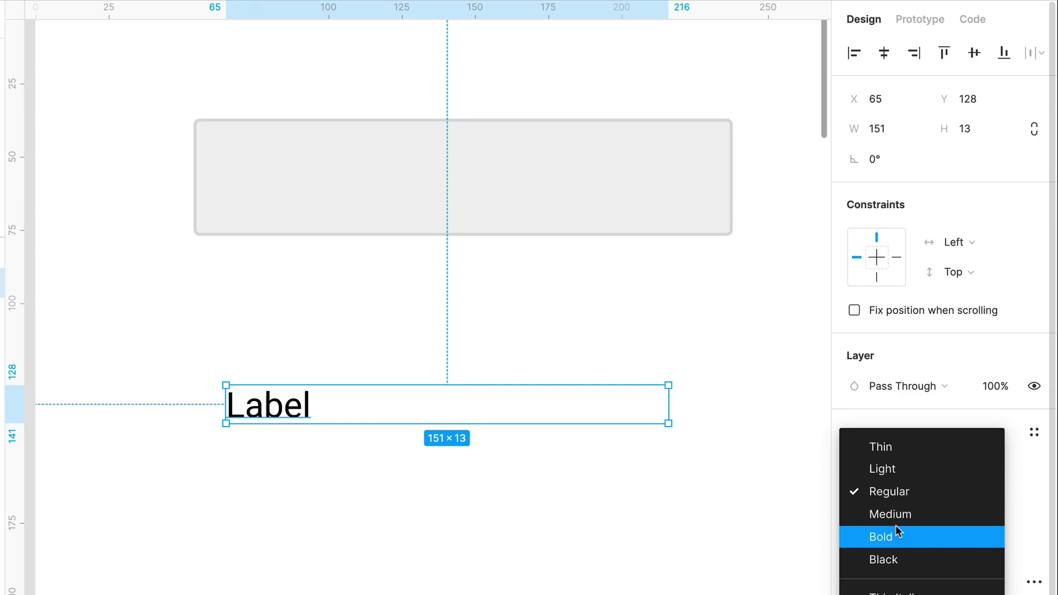
click(909, 533)
click(908, 490)
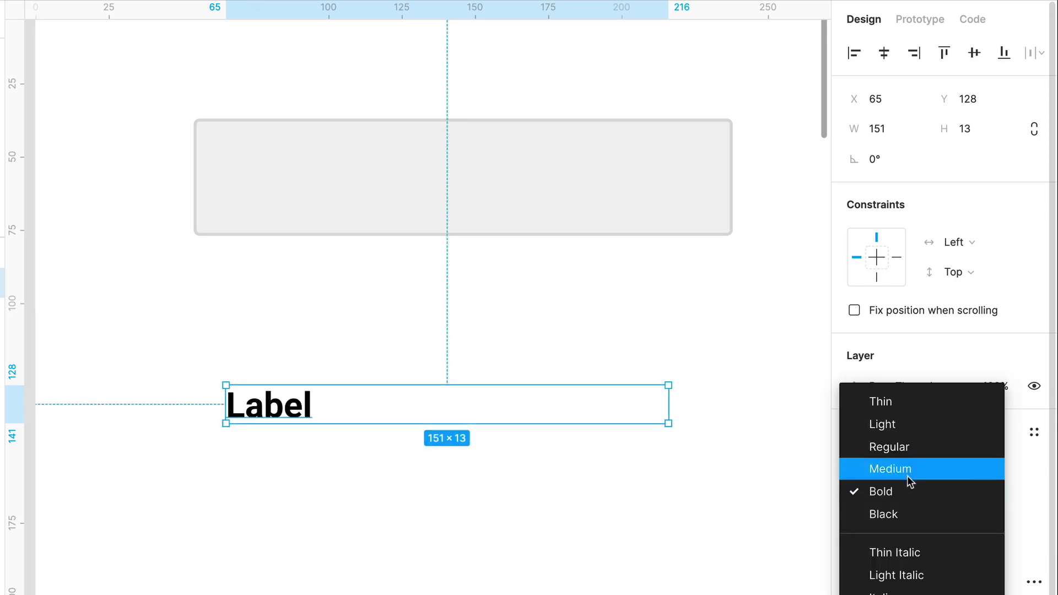
click(906, 474)
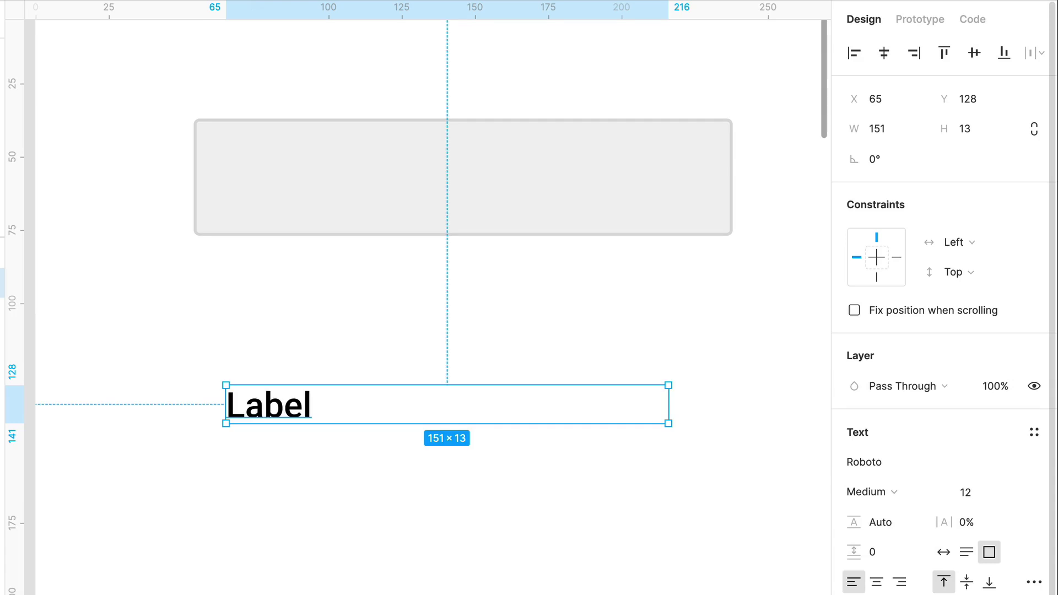
click(347, 496)
Step: Align Label with the rectangle's left edge and make it auto width
scroll(347, 474, up, 3)
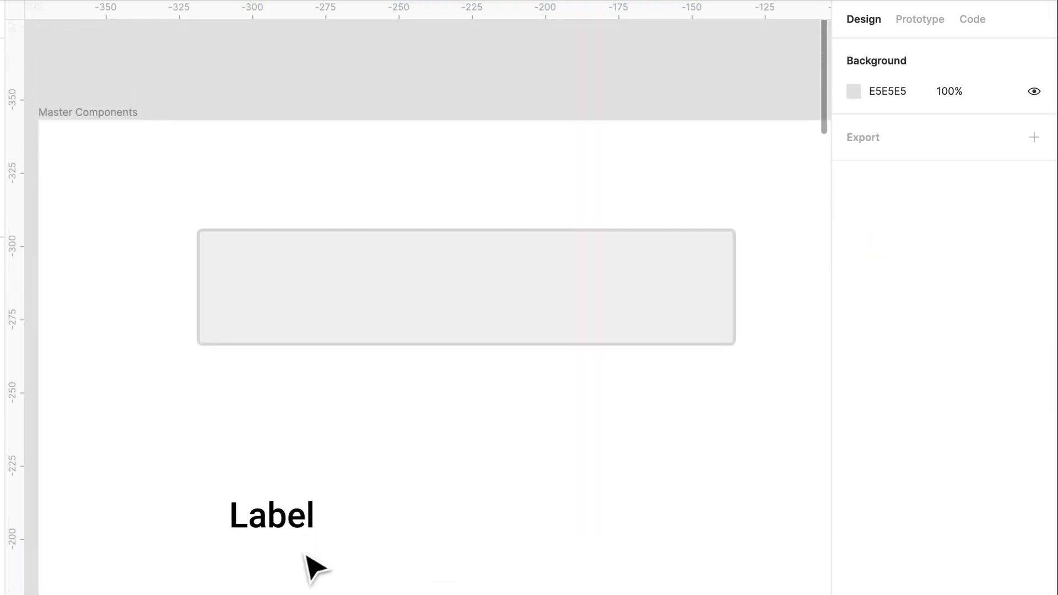
scroll(449, 295, down, 2)
drag(258, 470, 234, 430)
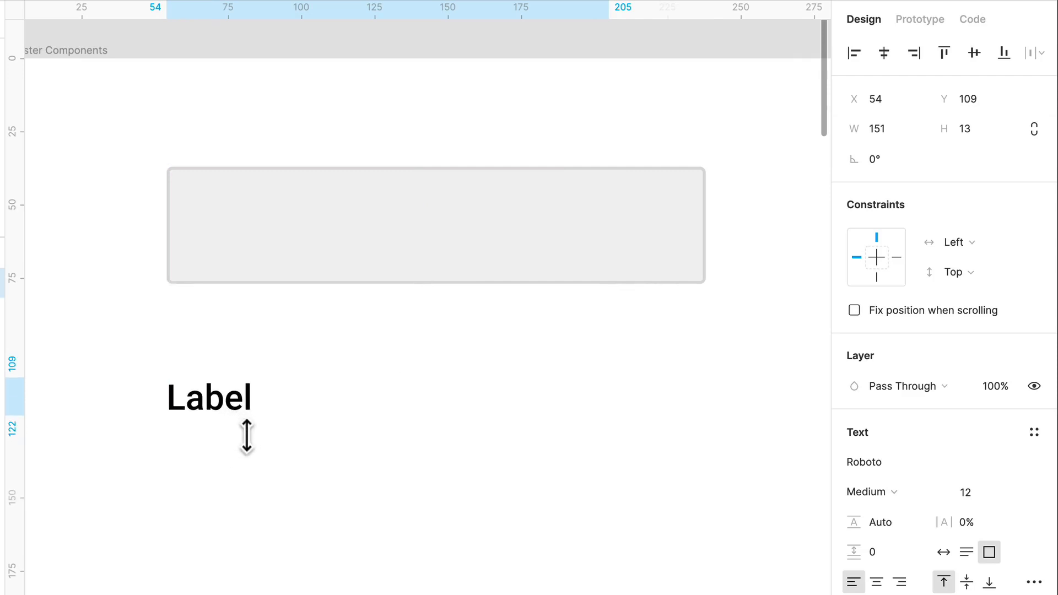
click(943, 552)
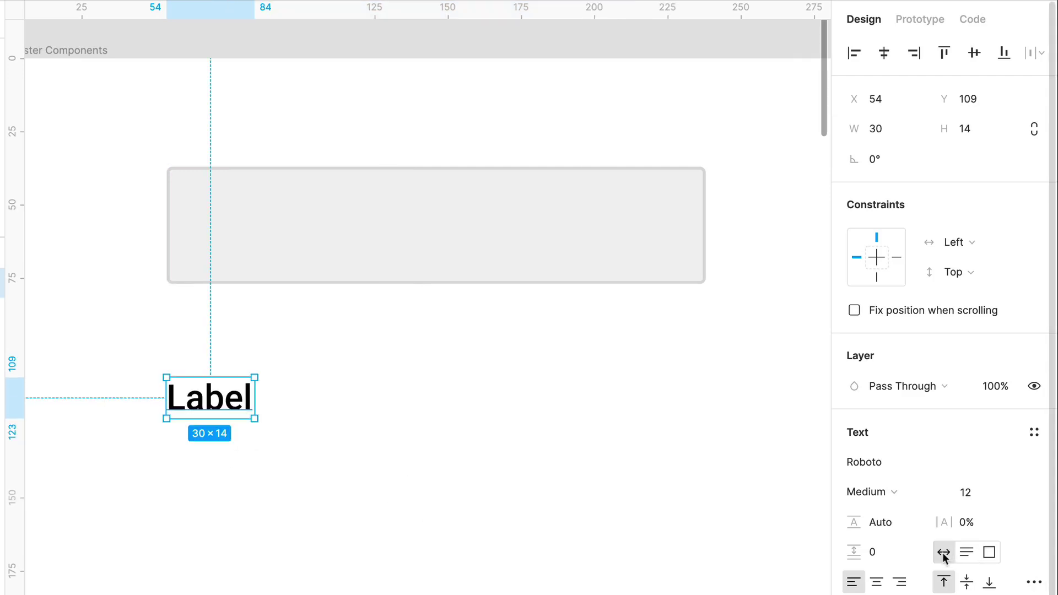
Step: Duplicate Label as a right-aligned 'Description' under the rectangle's right edge
drag(213, 406, 668, 438)
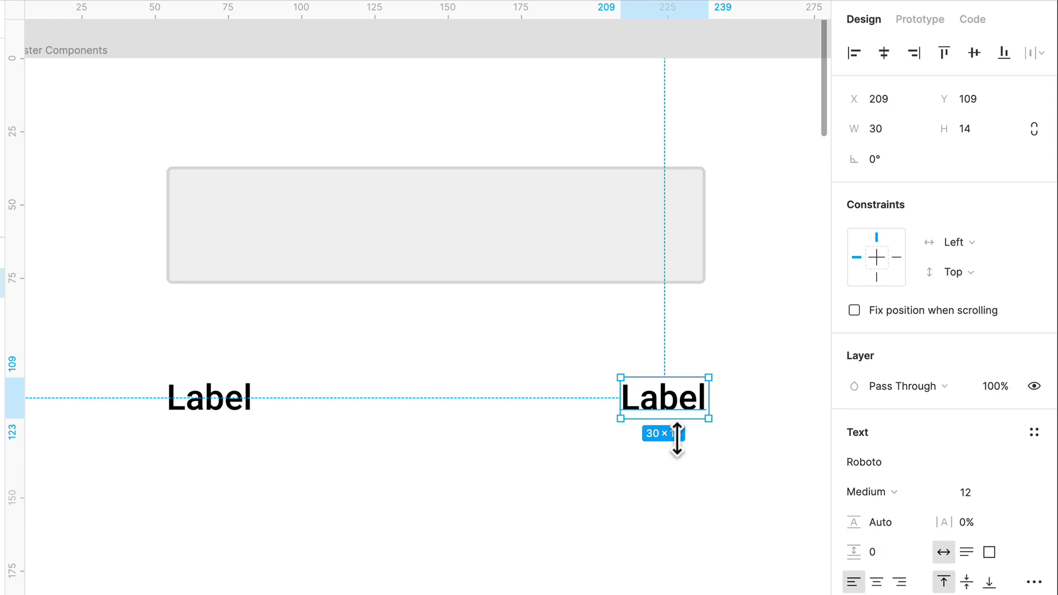
double_click(683, 397)
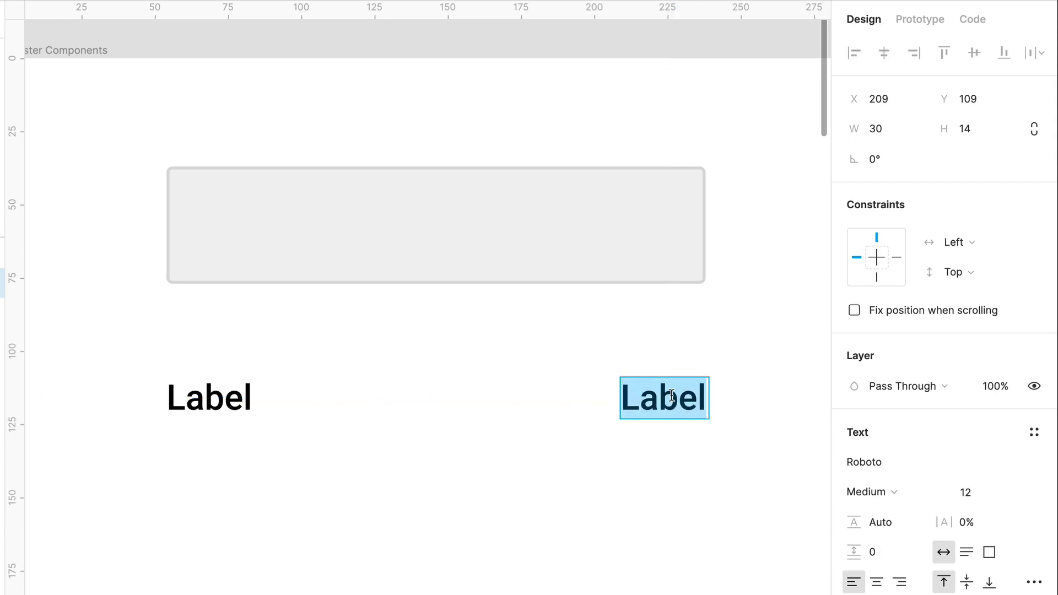
text(Descri)
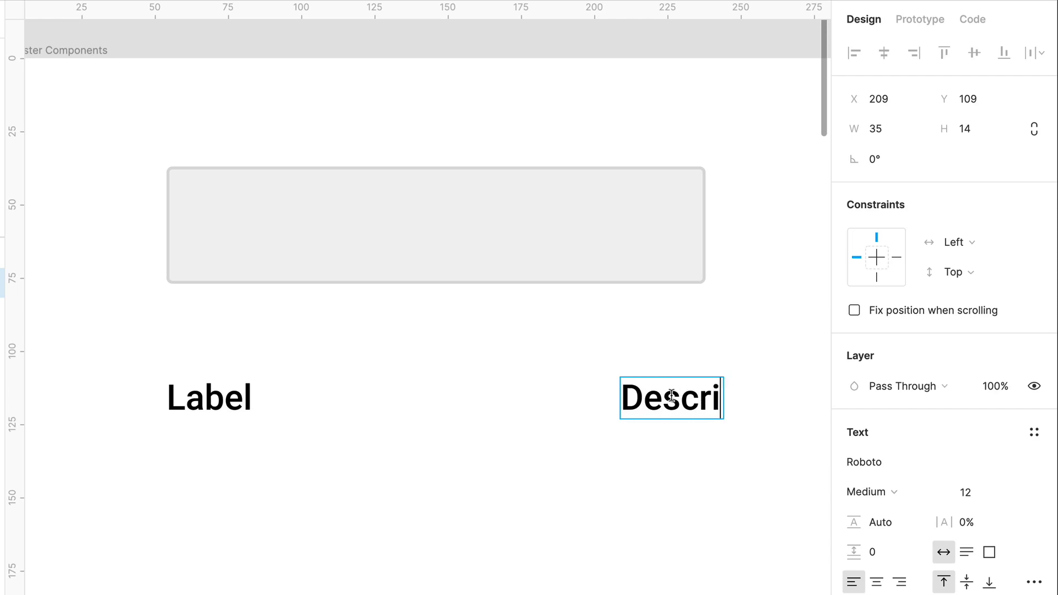
text(ption)
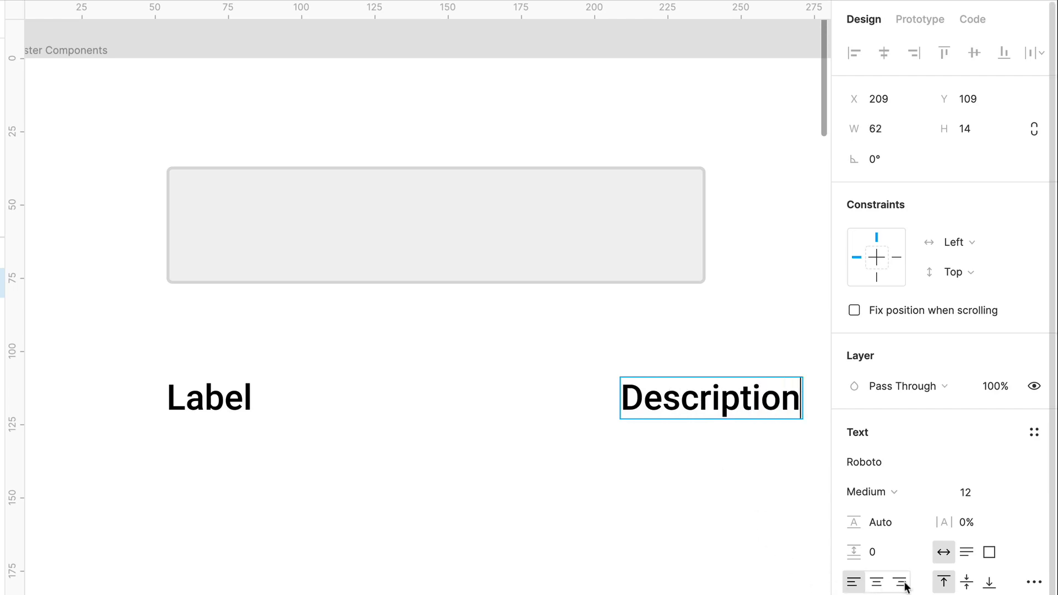
click(900, 582)
key(Escape)
drag(779, 425, 678, 416)
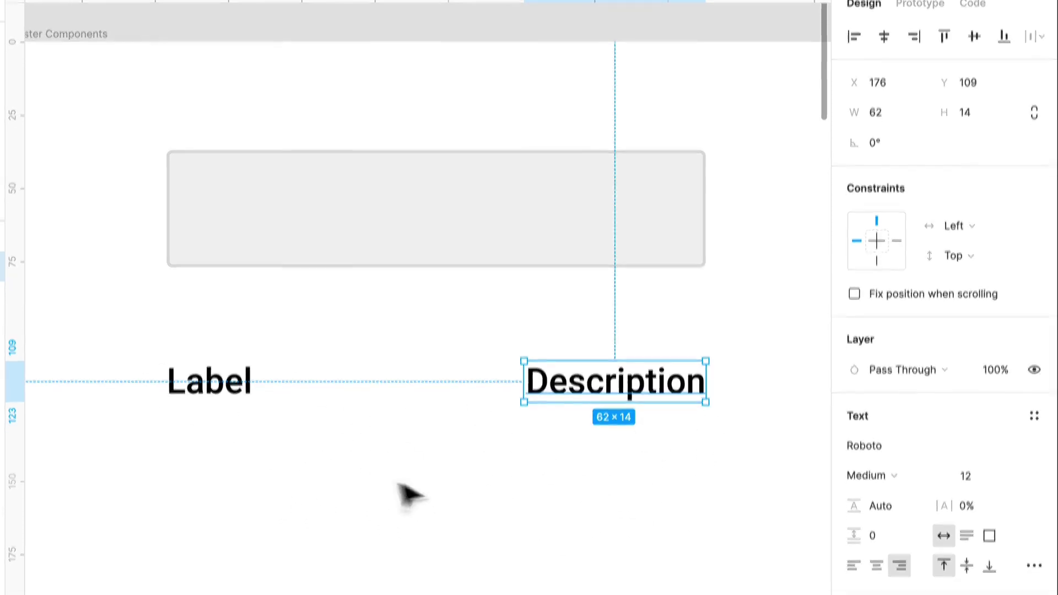
Step: Set the Description fill opacity to 50%
click(943, 525)
text(50)
key(Return)
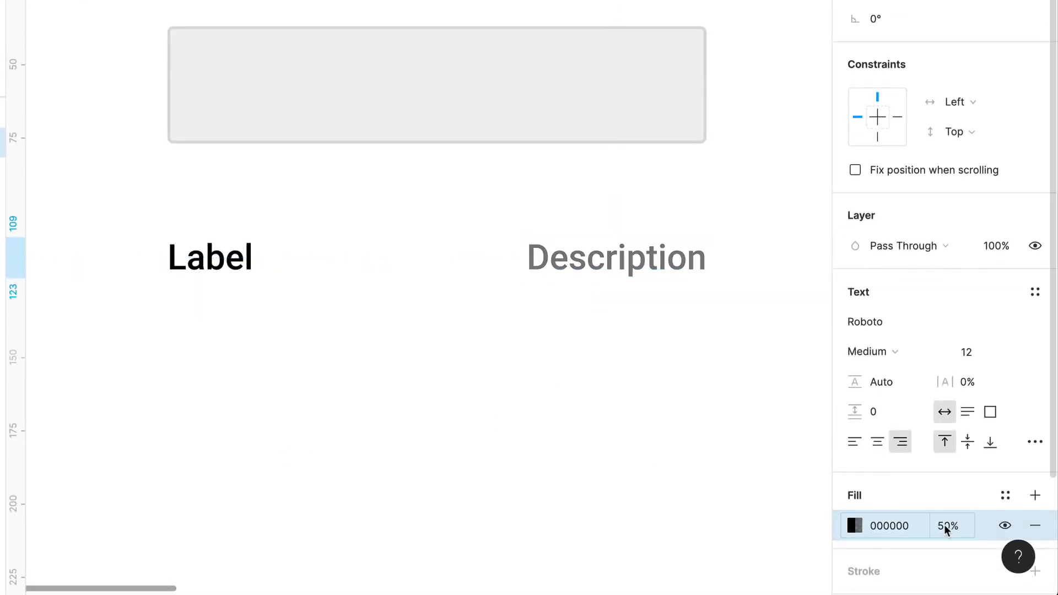
click(944, 524)
text(25)
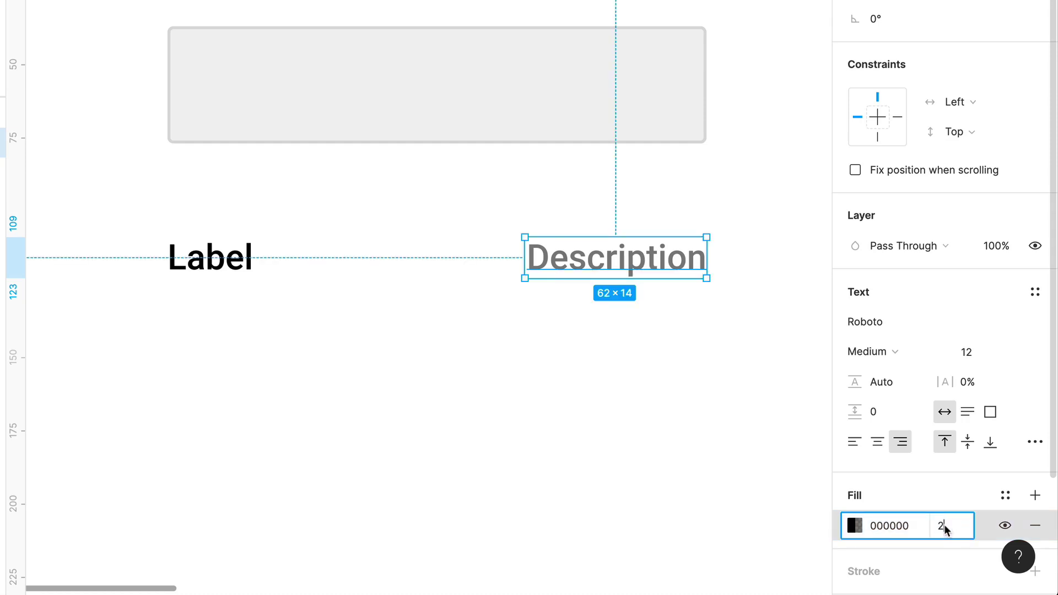
key(Return)
click(943, 523)
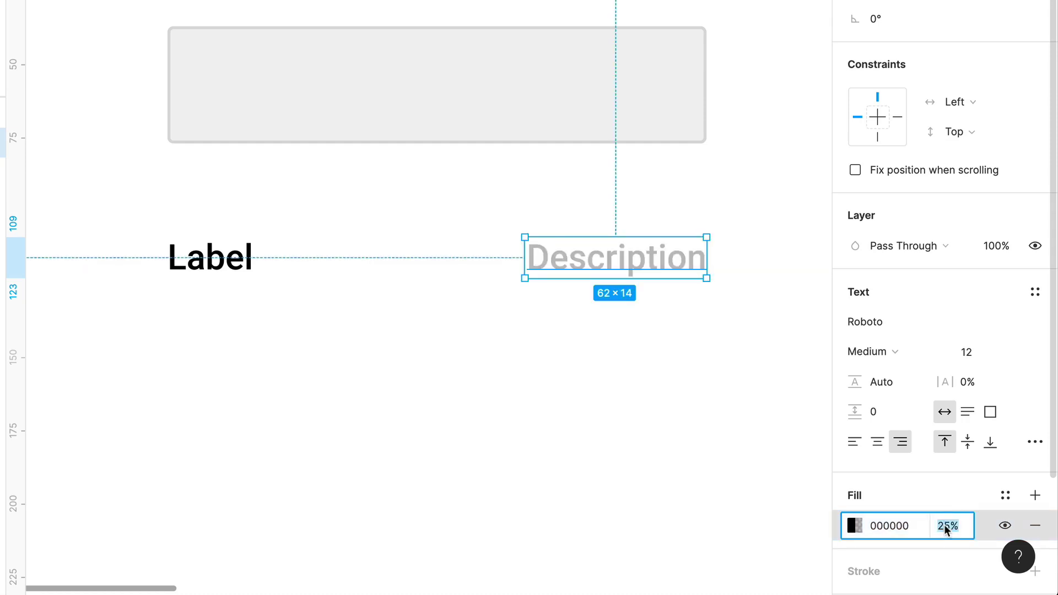
text(50)
key(Return)
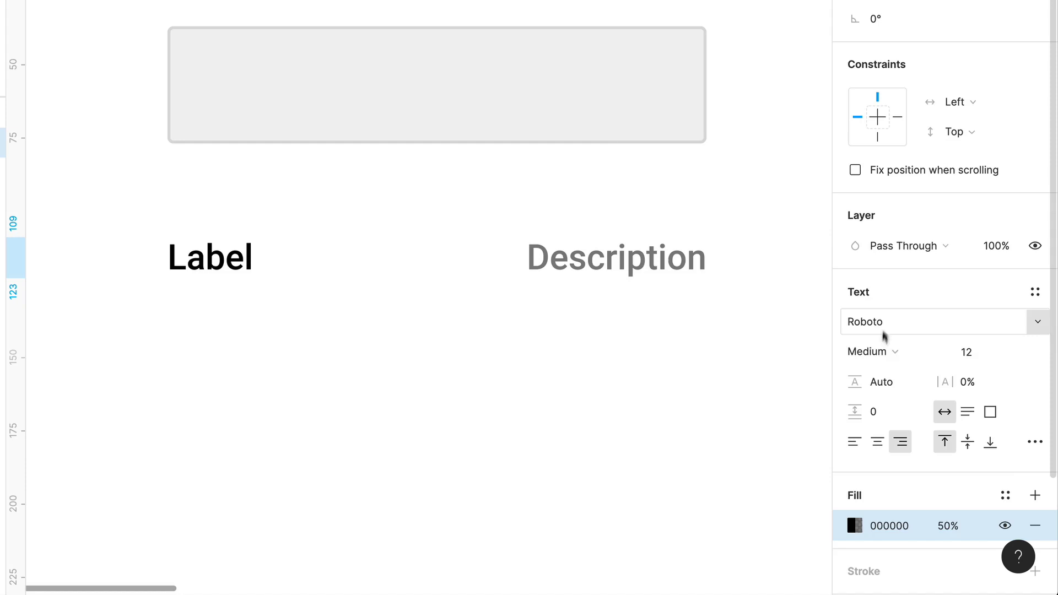
Step: Make Description Regular weight and pin it with a Right constraint
click(881, 353)
click(886, 329)
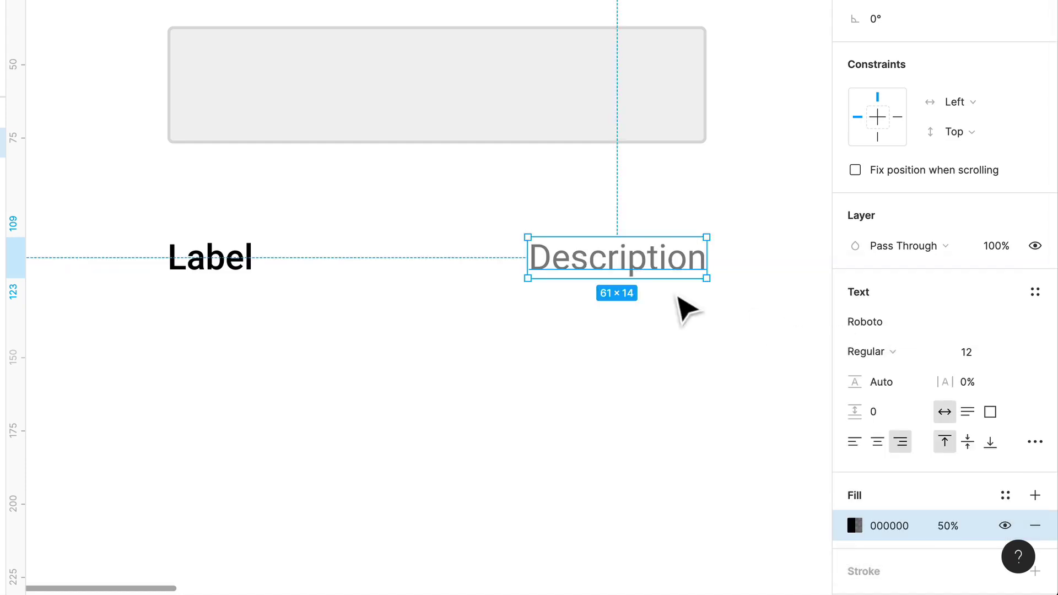
scroll(659, 342, right, 1)
click(543, 325)
click(576, 267)
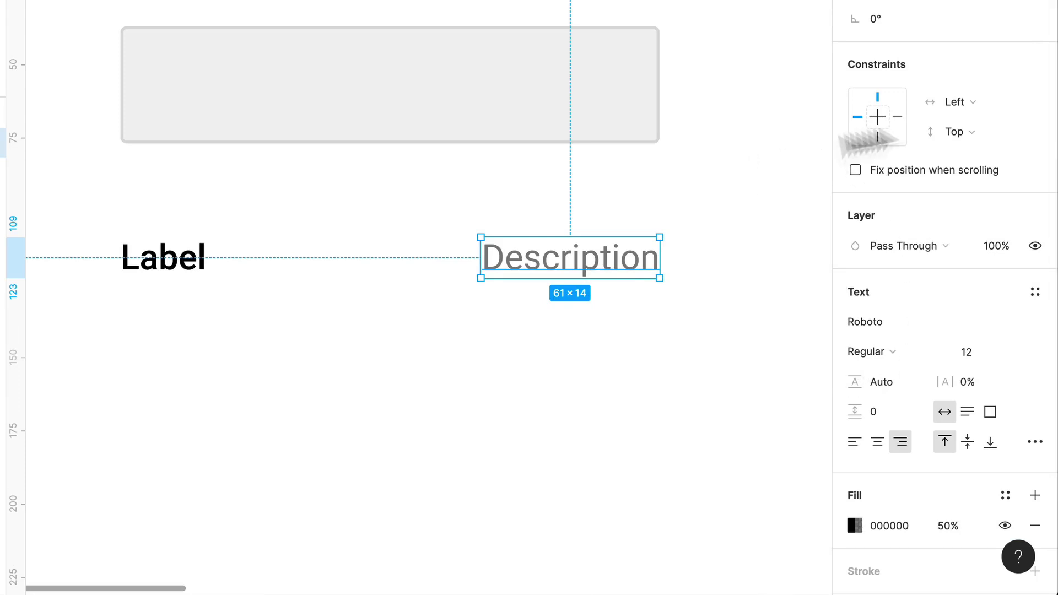
click(897, 120)
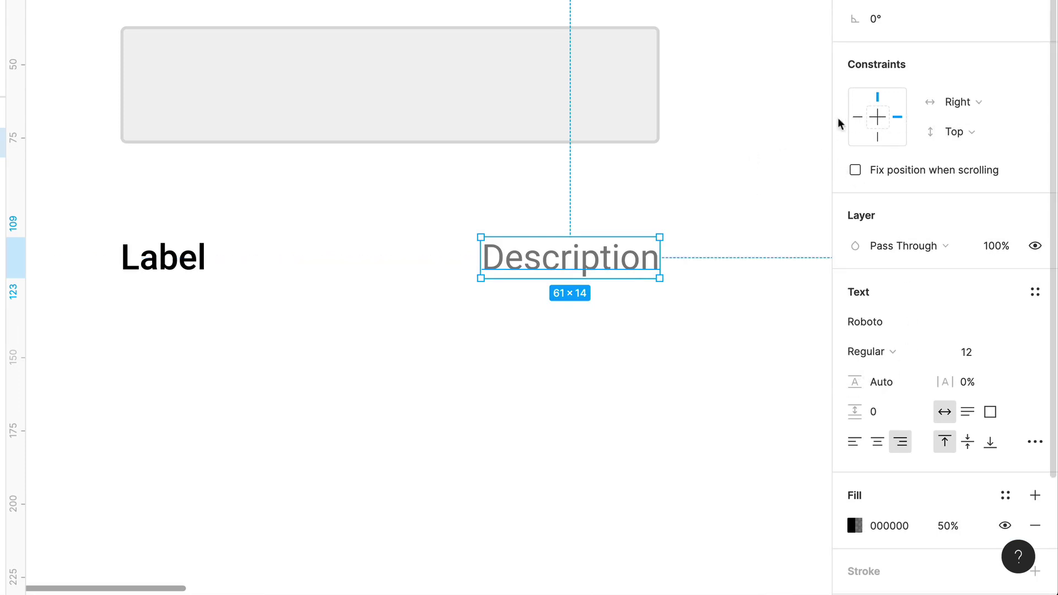
click(393, 372)
Step: Widen Label to the right and Description to the left as fixed-width boxes
click(541, 277)
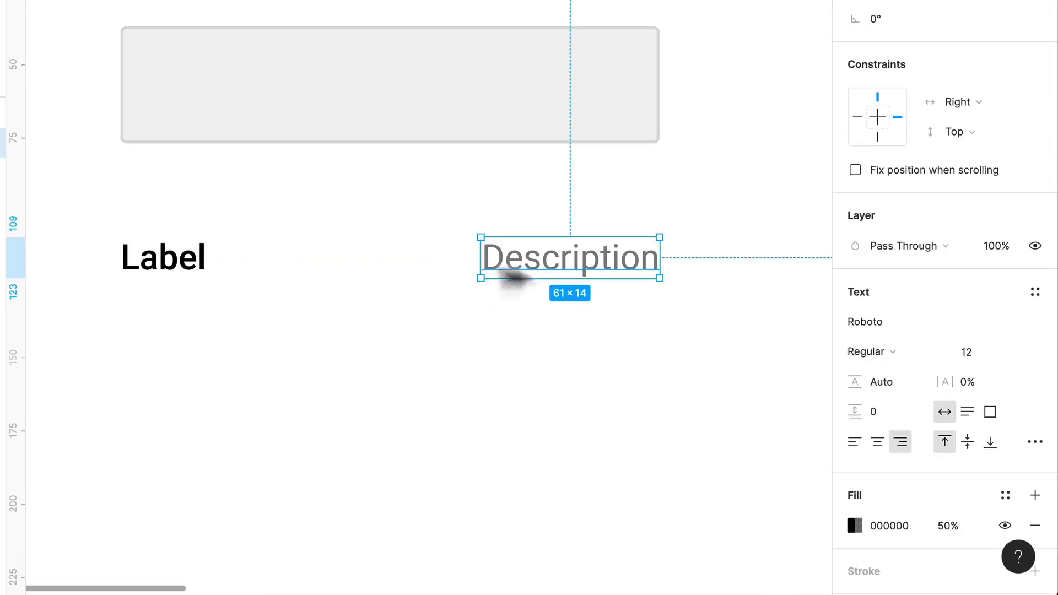
click(206, 265)
click(285, 356)
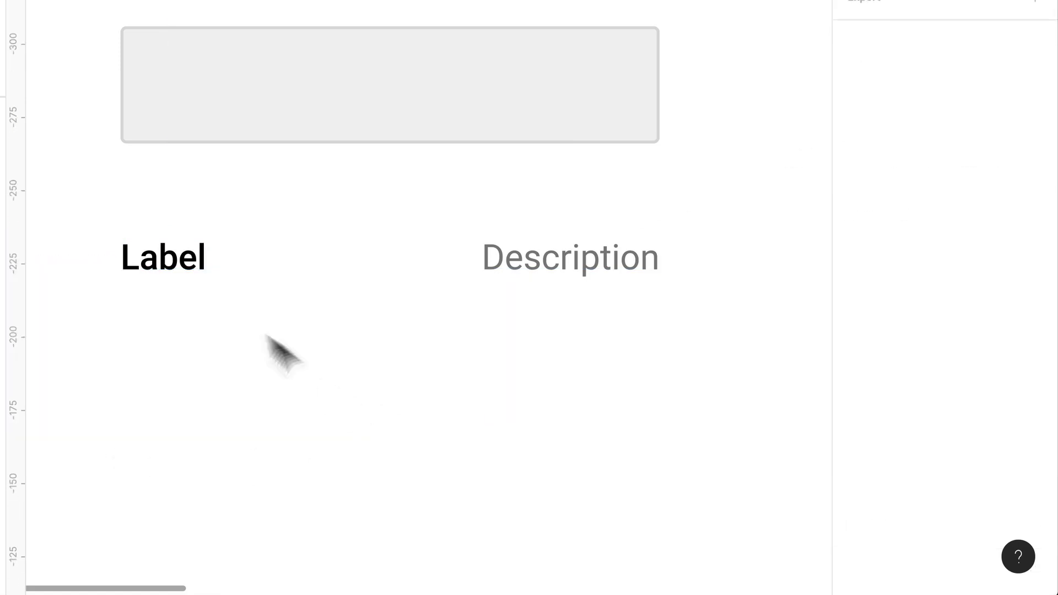
click(193, 263)
drag(228, 276, 421, 287)
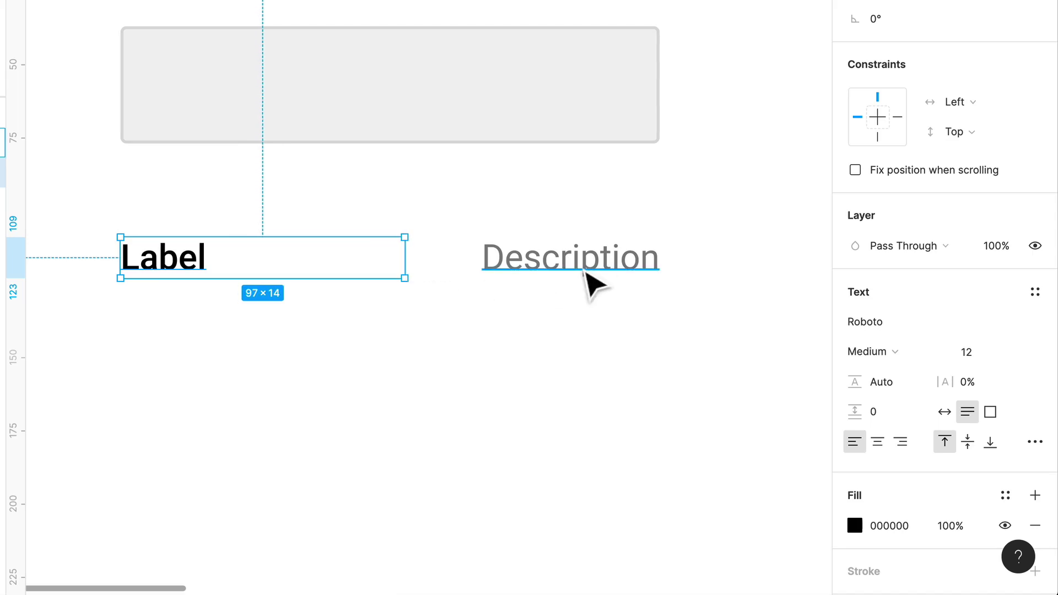
click(503, 276)
drag(494, 275, 420, 274)
click(496, 372)
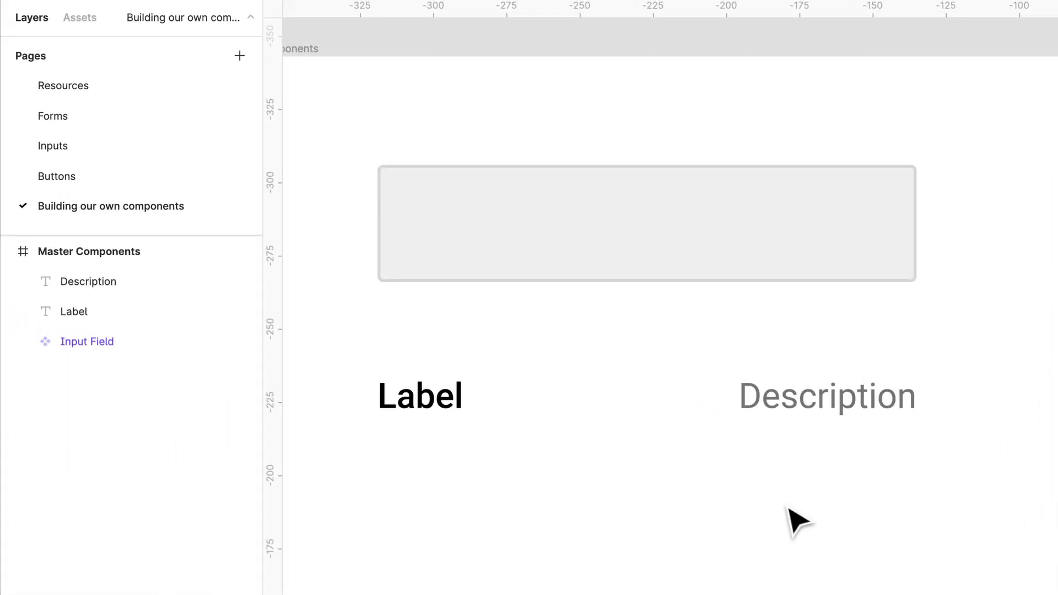
Step: Place the info icon from Assets beside Description and resize it to 16×16
click(79, 17)
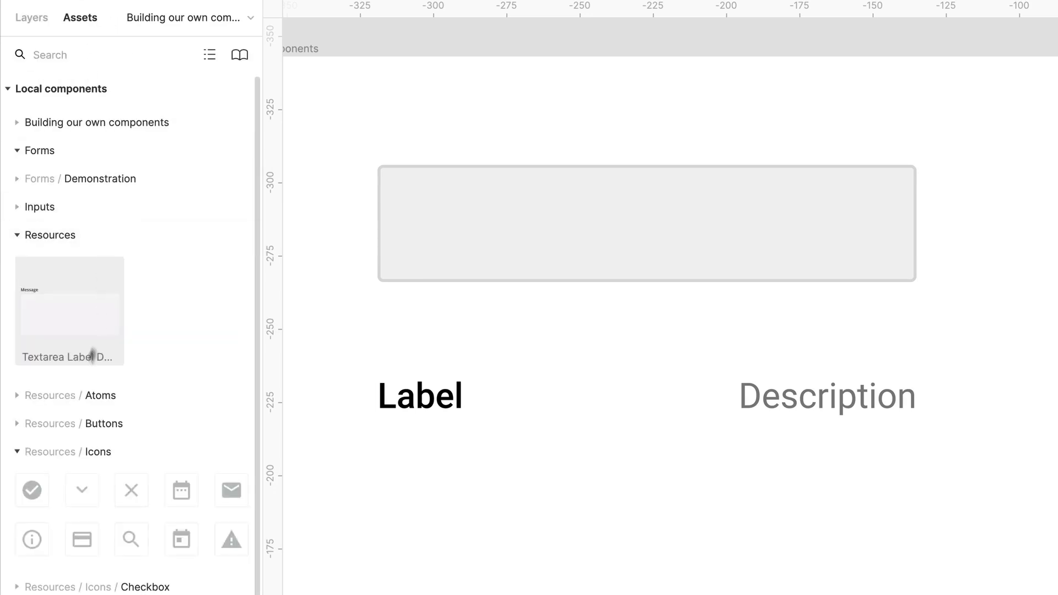
scroll(75, 496, down, 1)
drag(48, 530, 901, 420)
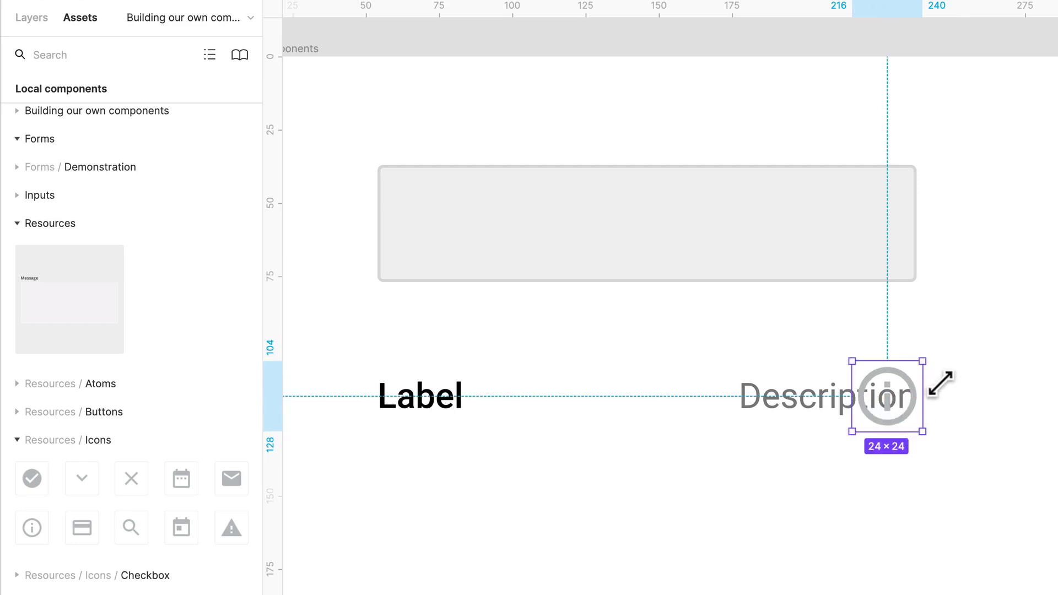
drag(940, 382, 913, 420)
Step: Back in Layers, select the Label, Description and Info layers in turn
scroll(926, 418, up, 5)
scroll(913, 420, down, 3)
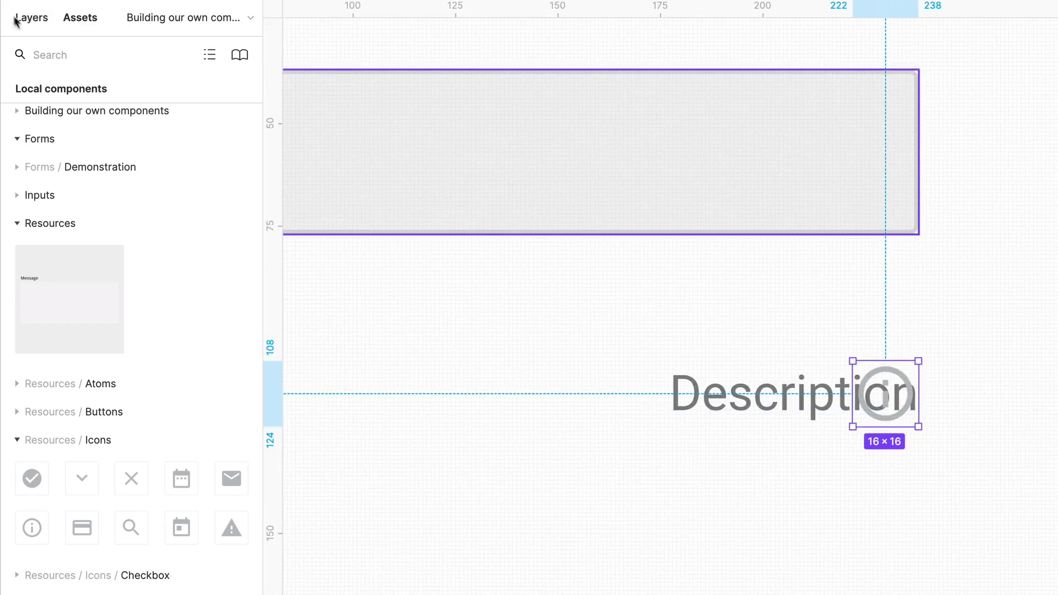
click(25, 18)
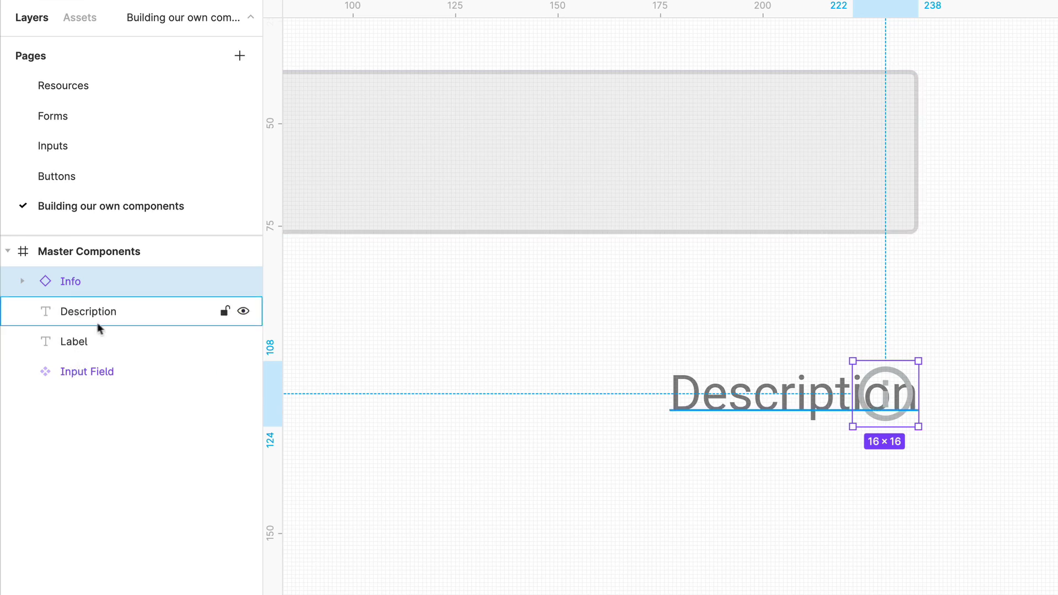
click(83, 346)
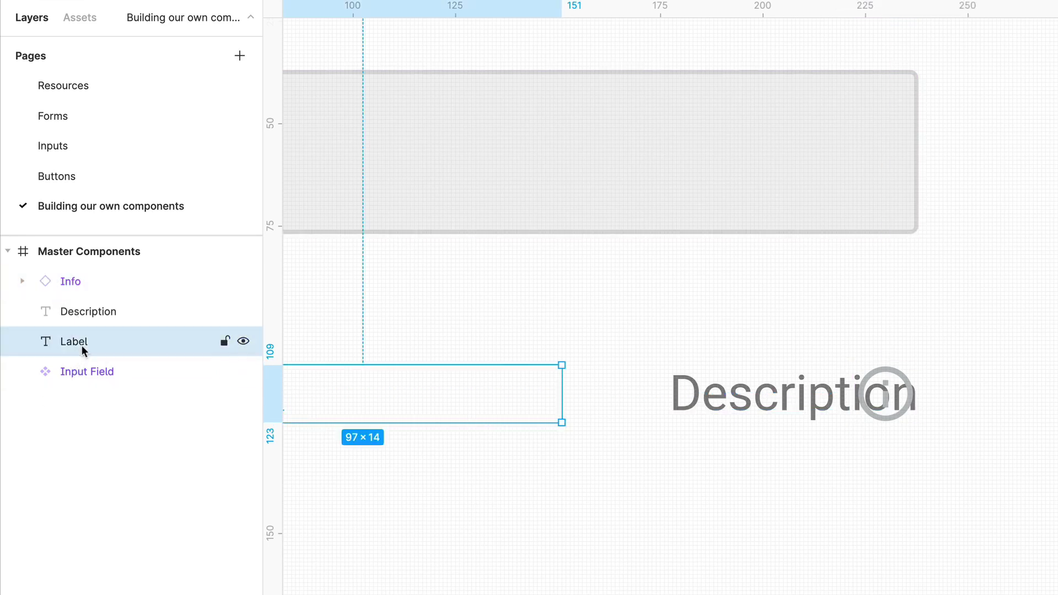
click(83, 310)
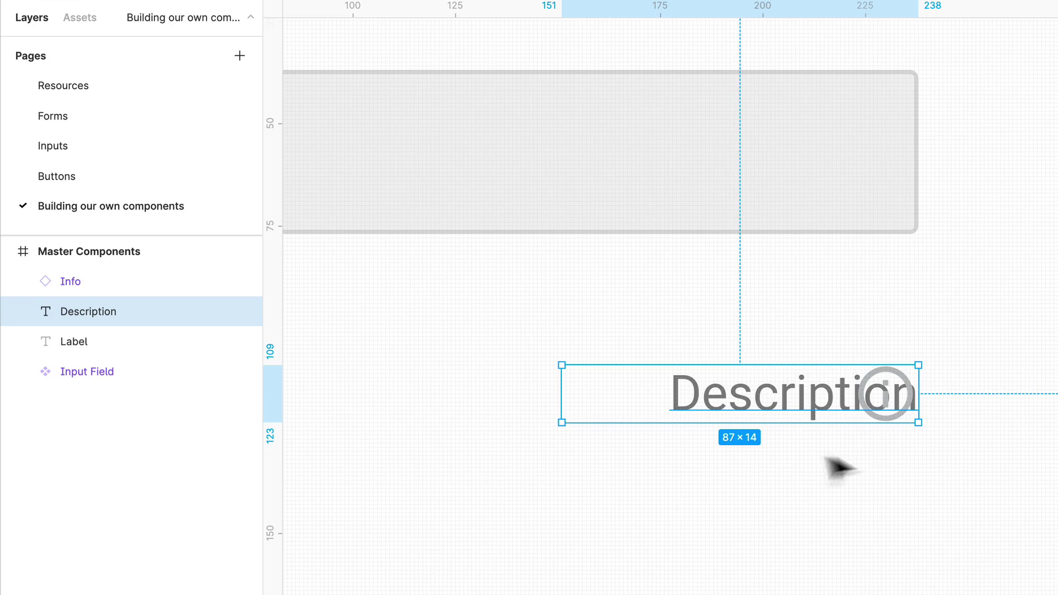
click(887, 419)
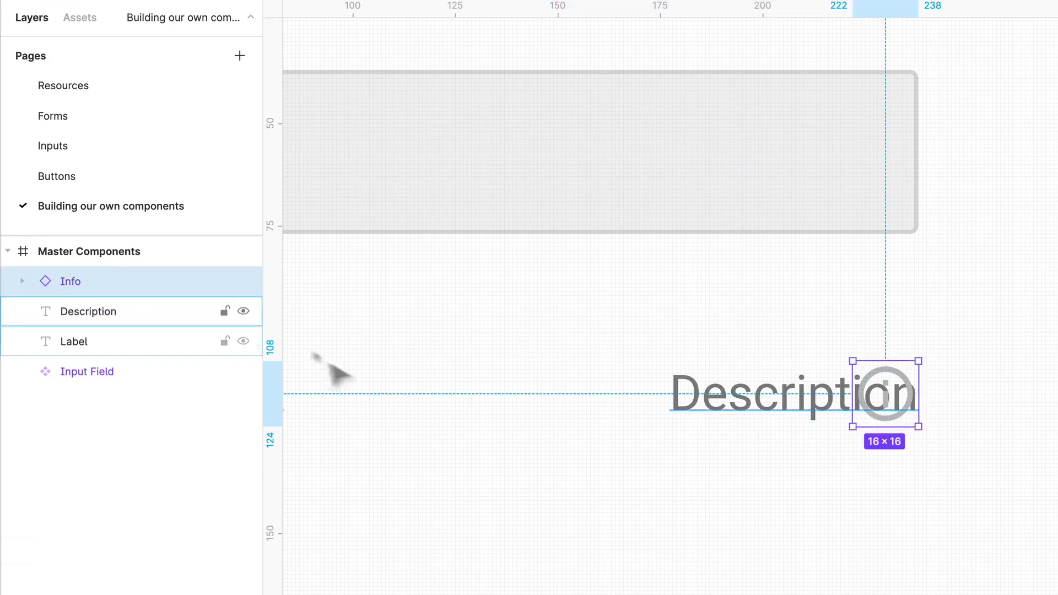
Step: Wrap Info, Description and Label in a frame named 'Label'
shift+click(109, 310)
shift+click(78, 342)
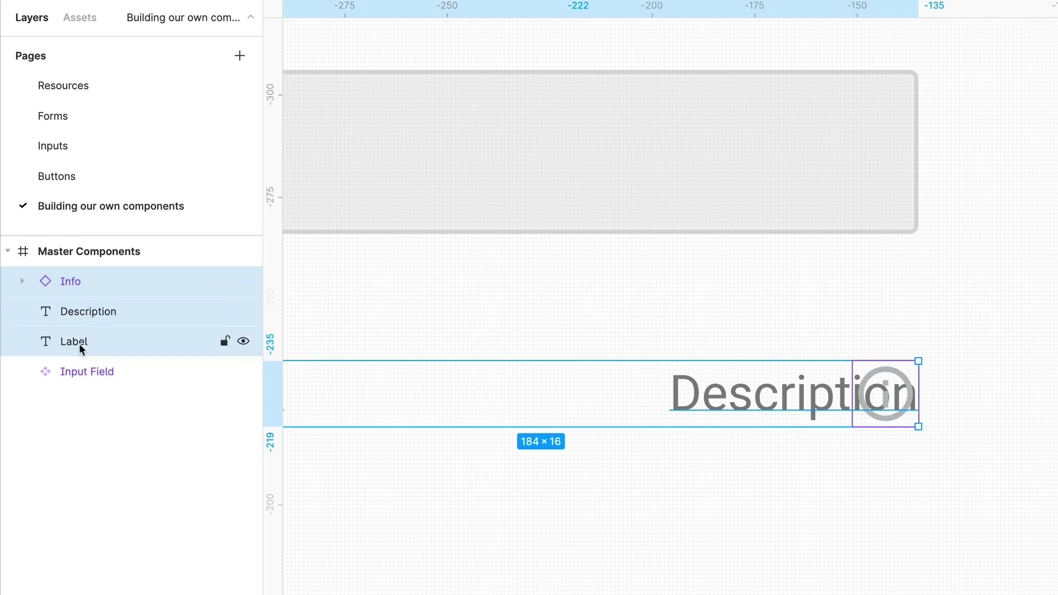
key(alt+super+g)
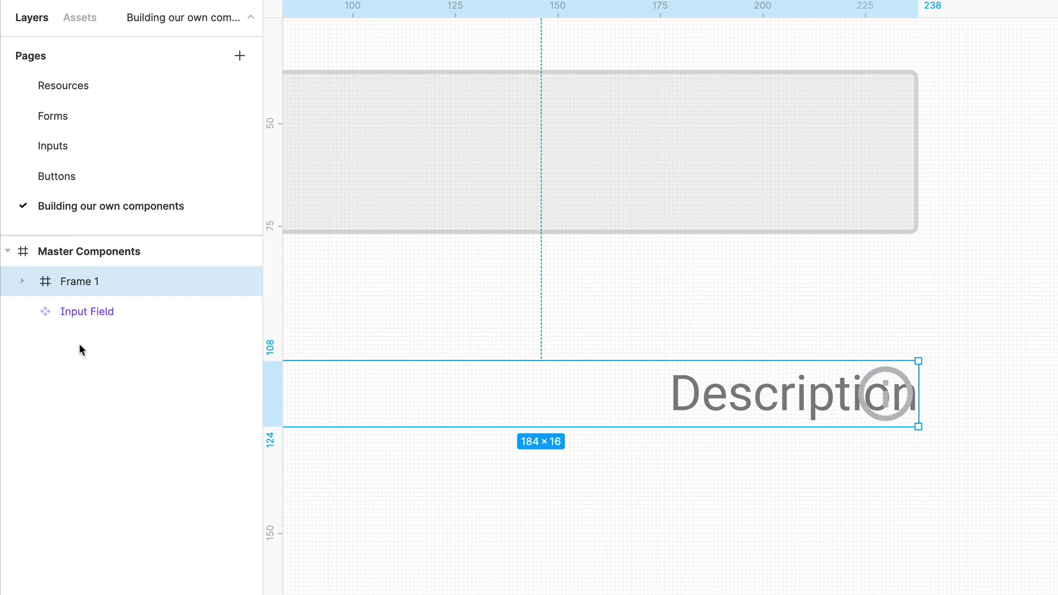
key(super+r)
text(Label)
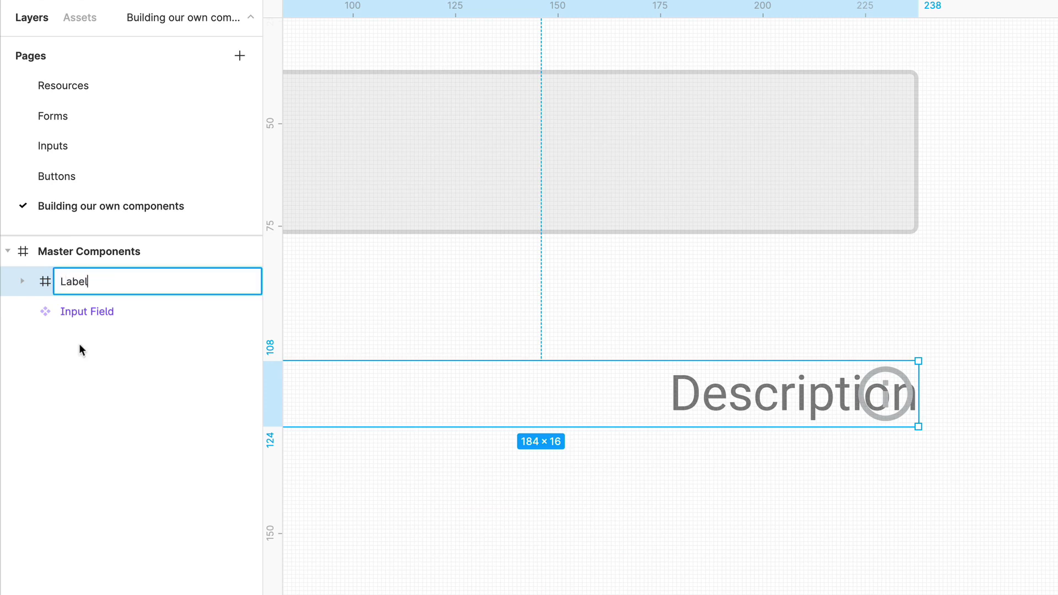
key(Return)
Step: Hide the Description and Info layers inside the Label frame, then reselect the frame
click(22, 282)
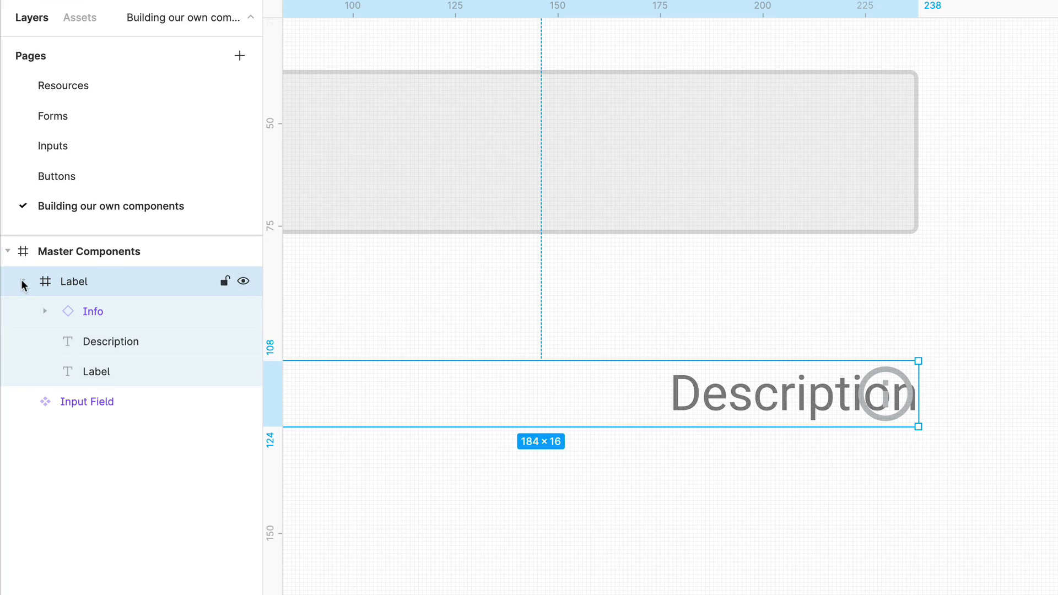
click(243, 342)
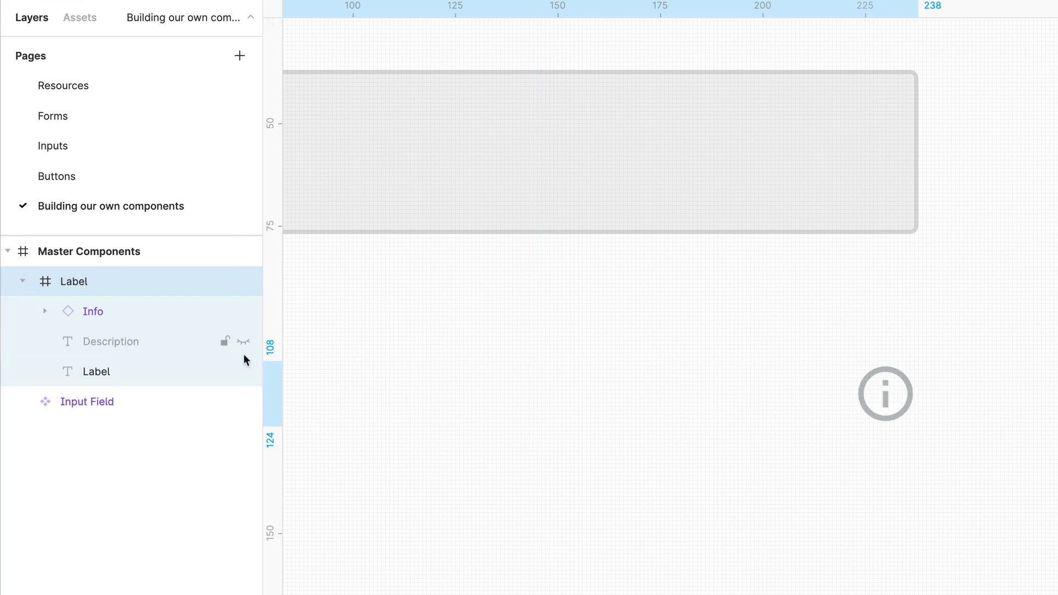
click(243, 311)
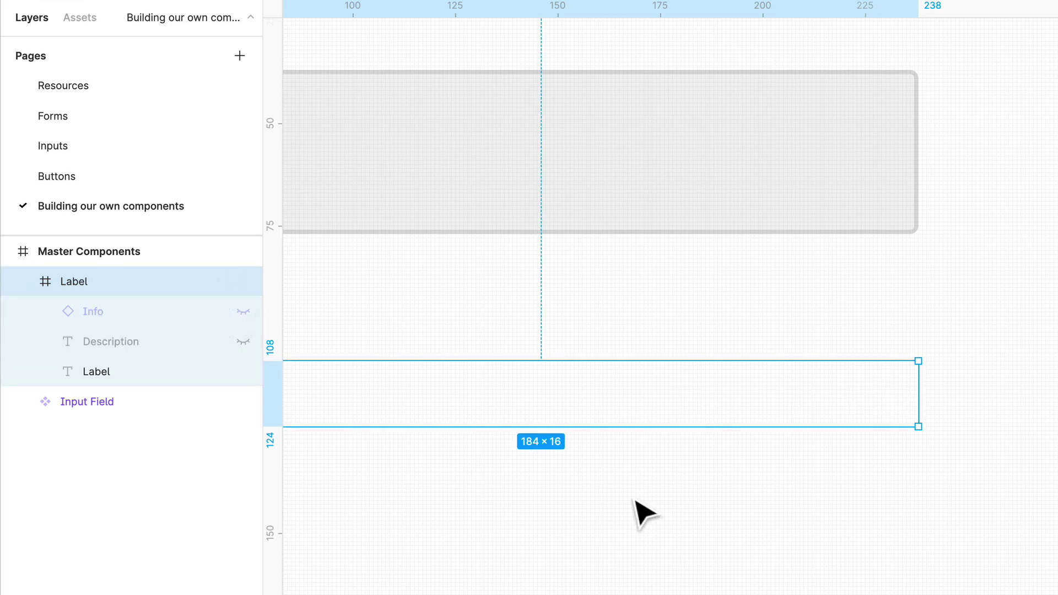
scroll(502, 487, down, 3)
scroll(493, 484, left, 5)
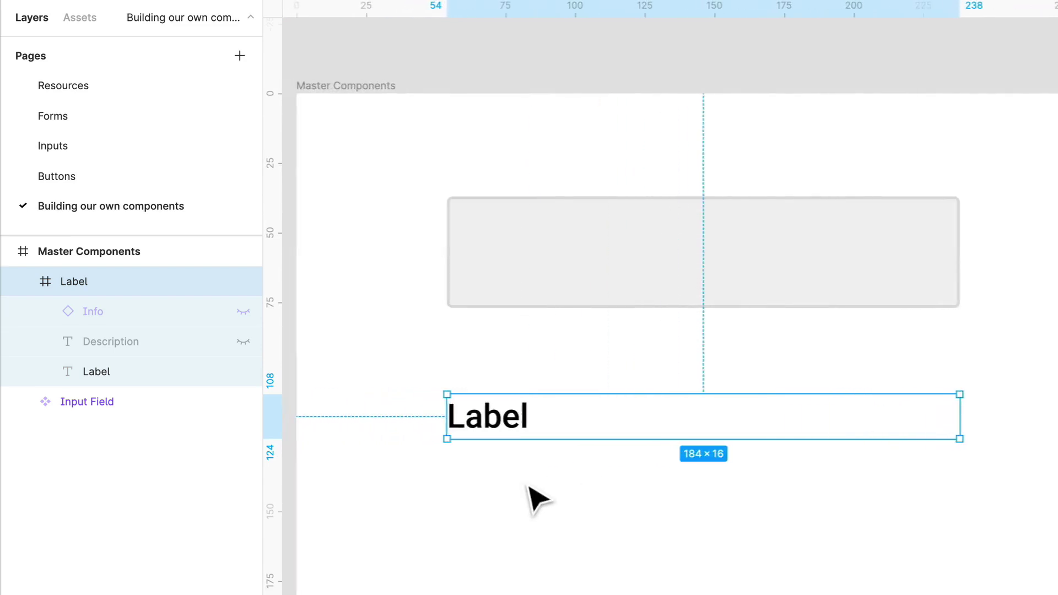
click(529, 496)
click(521, 436)
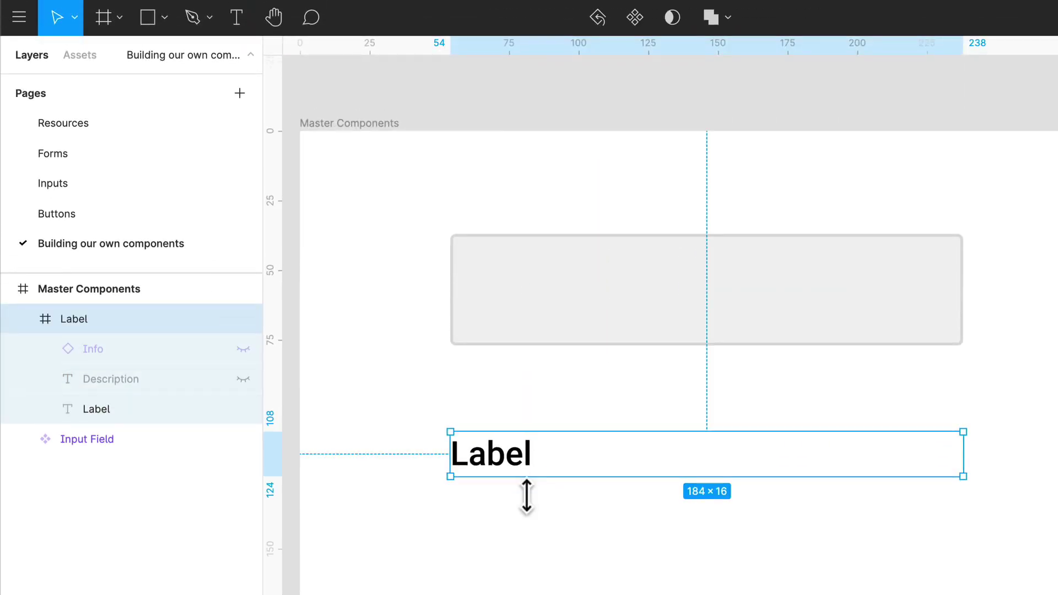
Step: Convert the Label frame into a master component and keep it selected
click(635, 17)
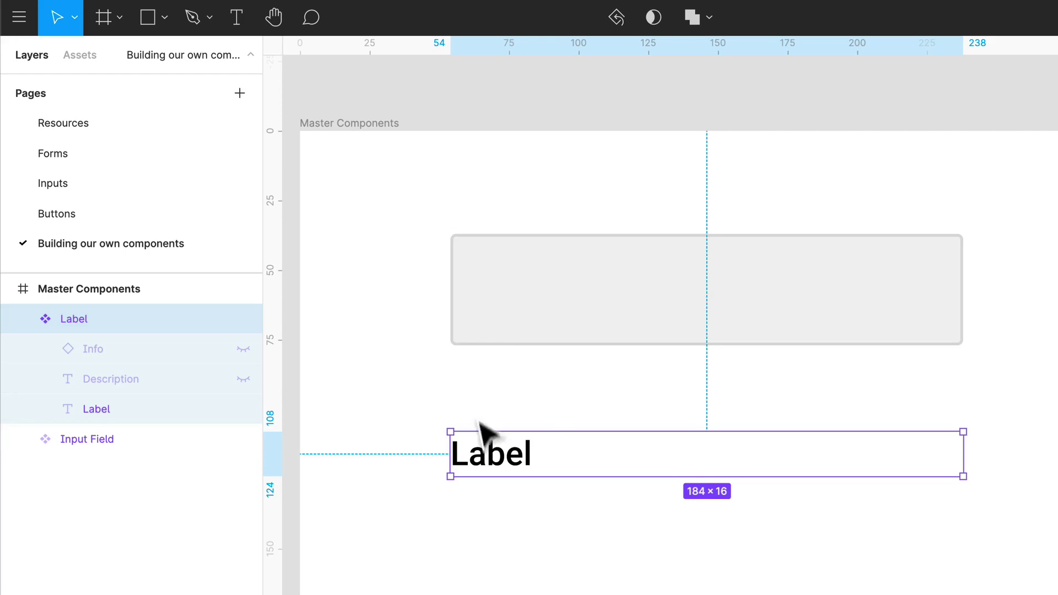
click(589, 314)
click(551, 465)
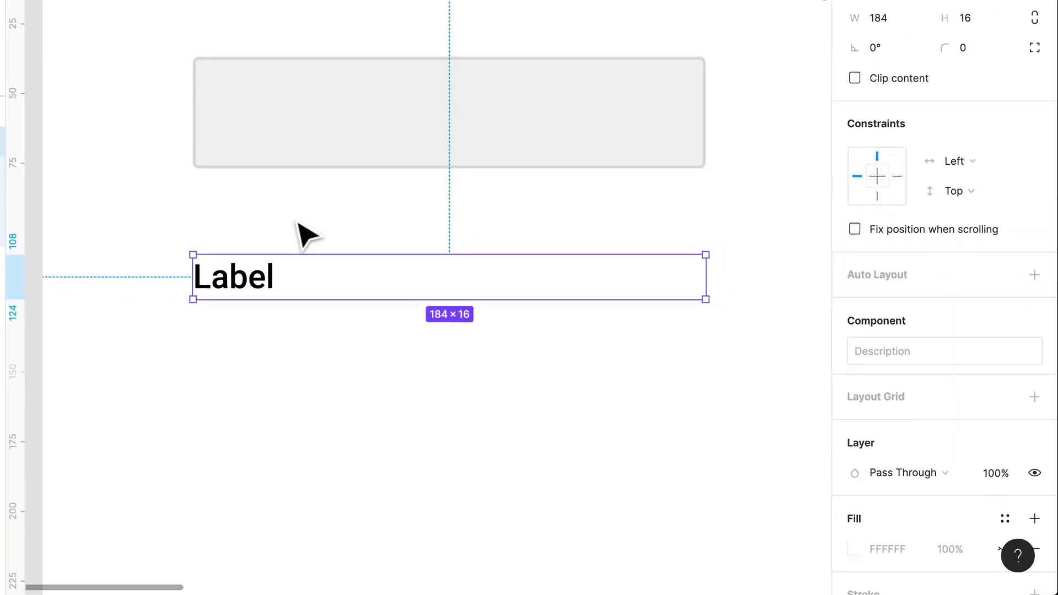
Step: Add an 'Input Text' text layer below Label in Roboto Regular 14
click(557, 415)
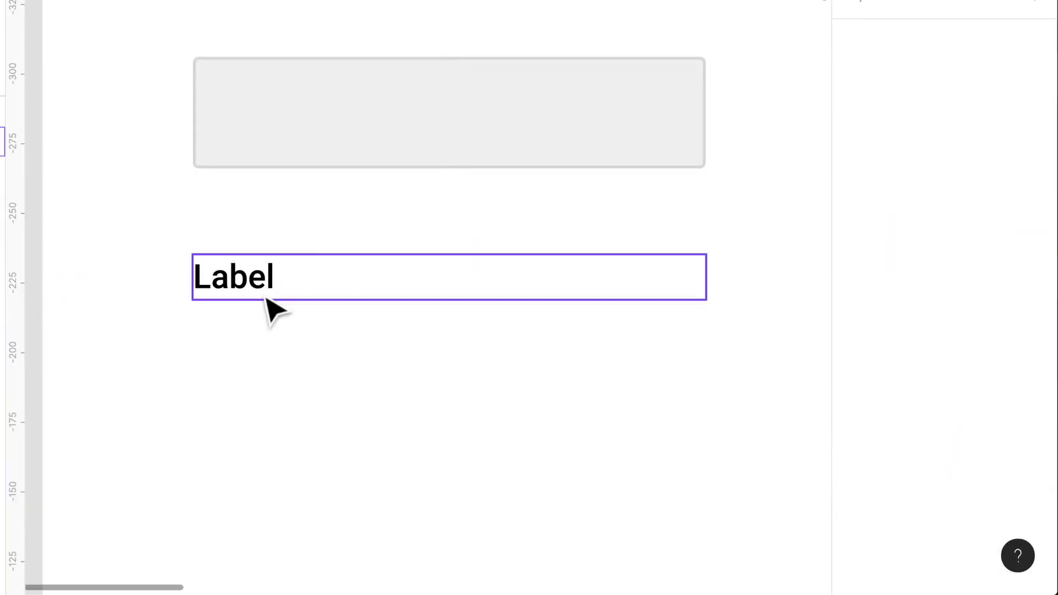
key(t)
drag(187, 377, 548, 467)
text(Input)
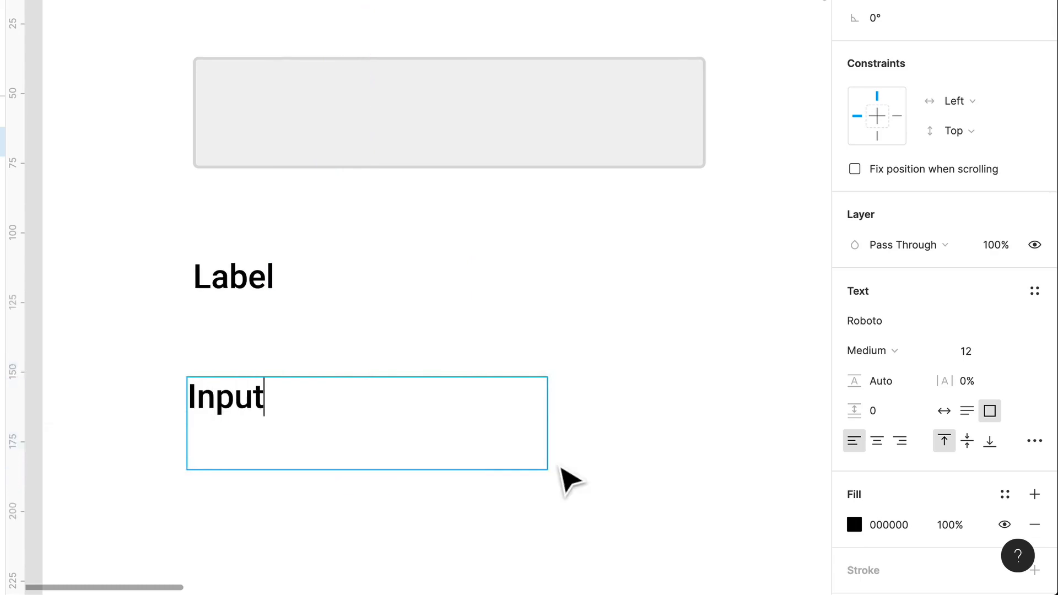
text( Text)
key(ctrl+a)
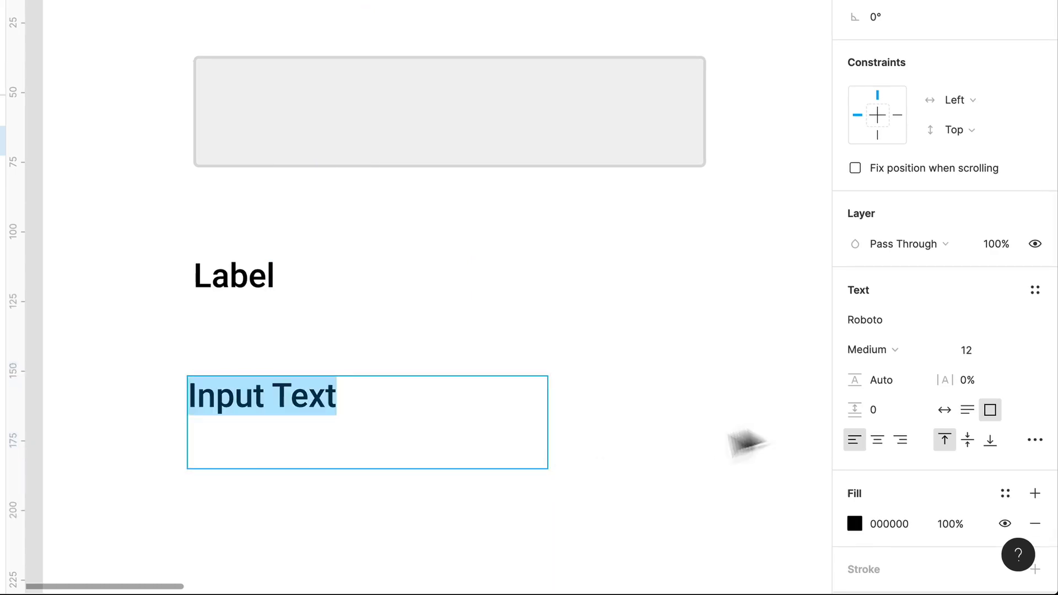
click(990, 353)
text(14)
key(Return)
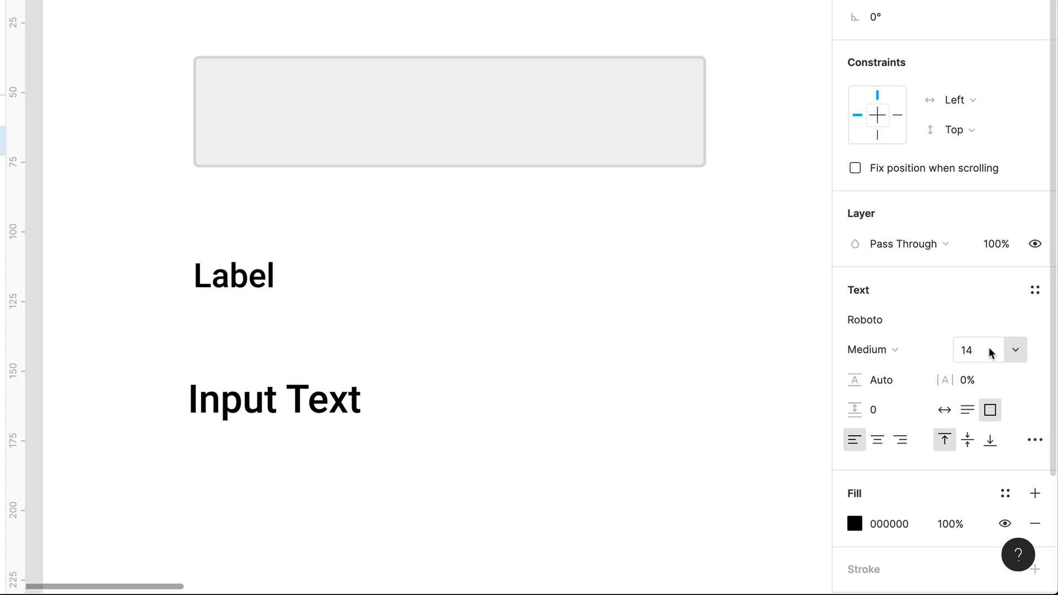
click(878, 350)
click(909, 325)
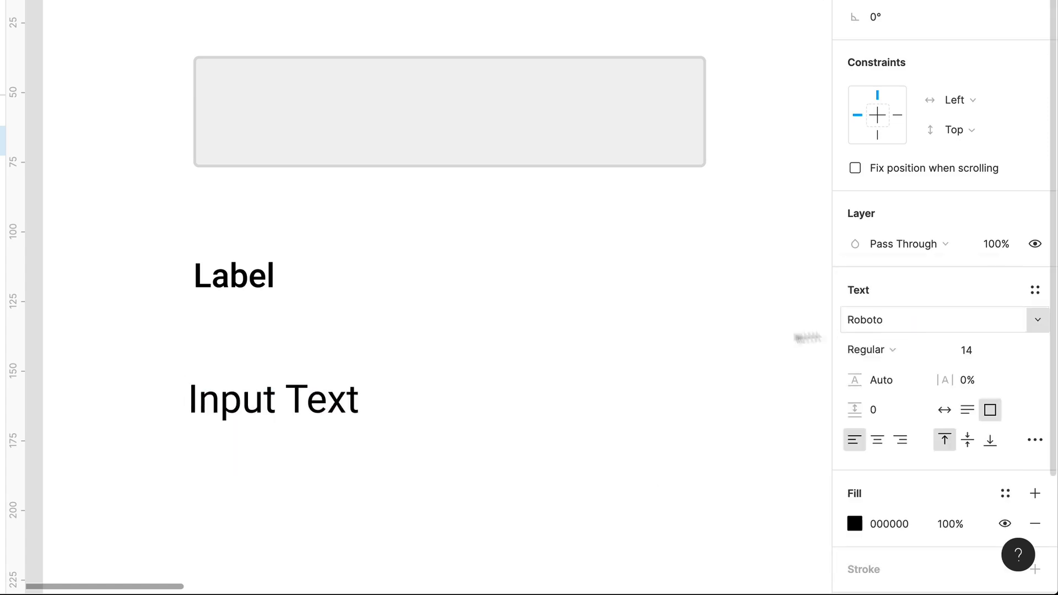
key(Escape)
Step: Change Input Text to size 16 with auto width, keeping it outside the grey box
click(261, 292)
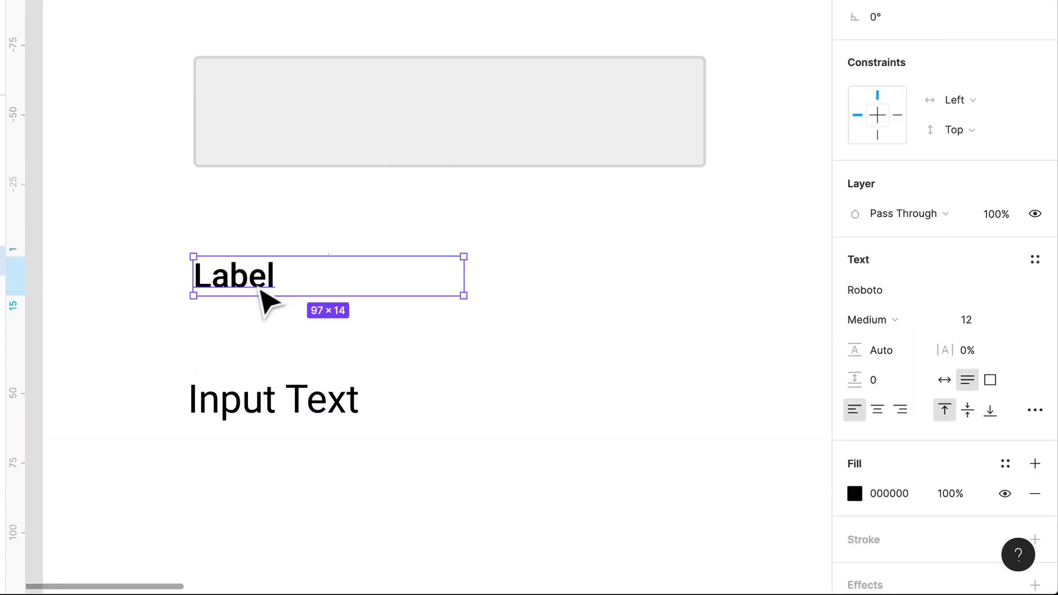
click(819, 463)
drag(332, 402, 321, 111)
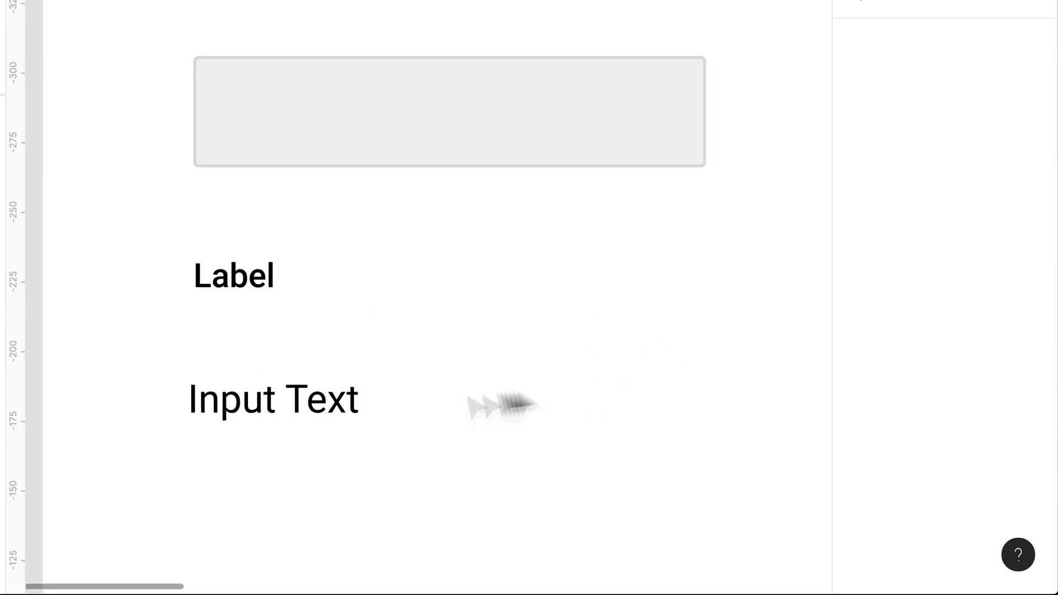
click(343, 429)
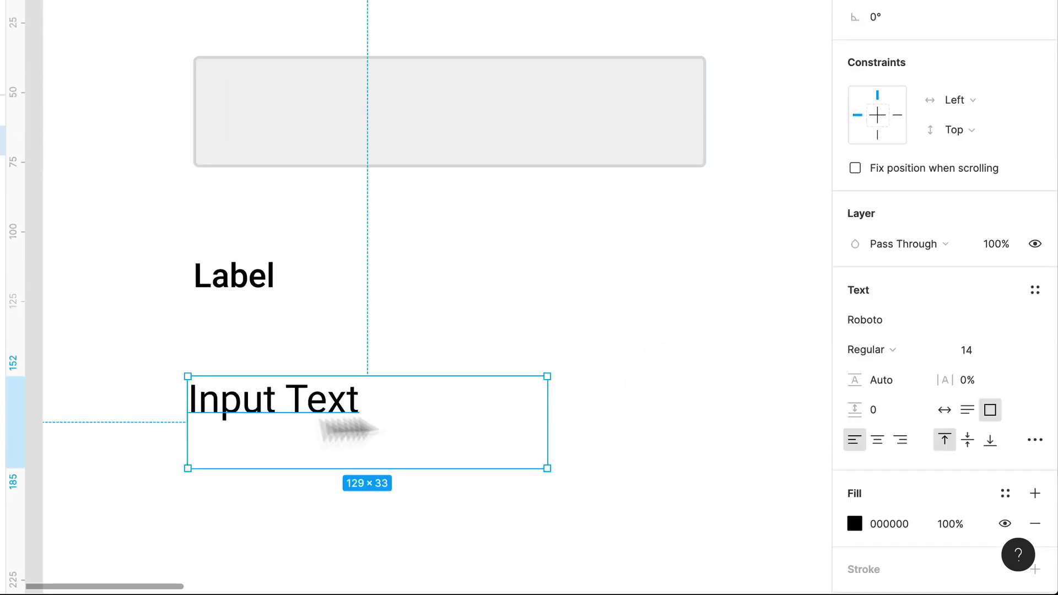
text(16)
key(Return)
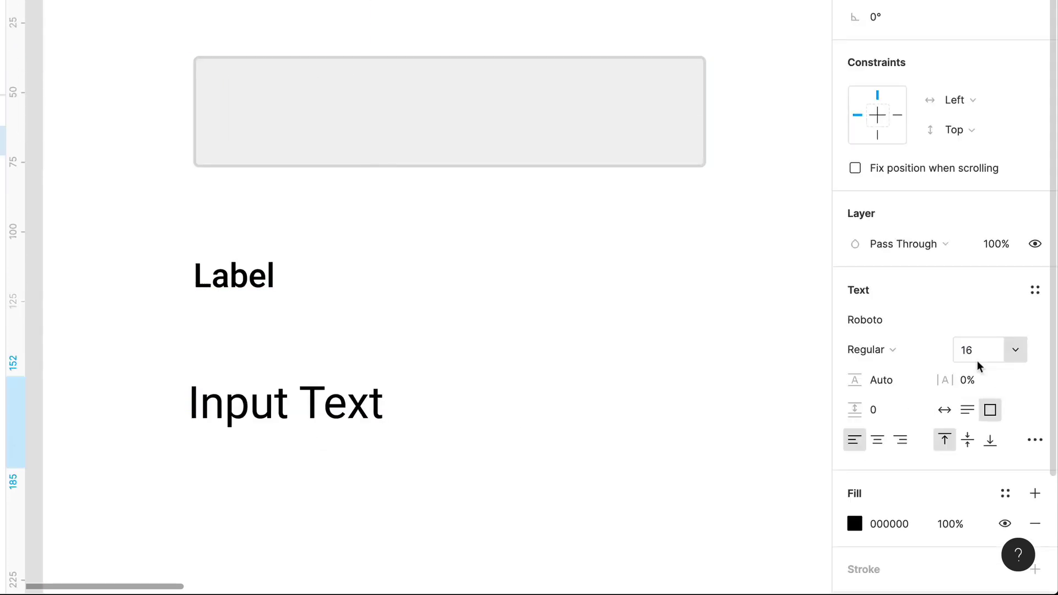
click(953, 413)
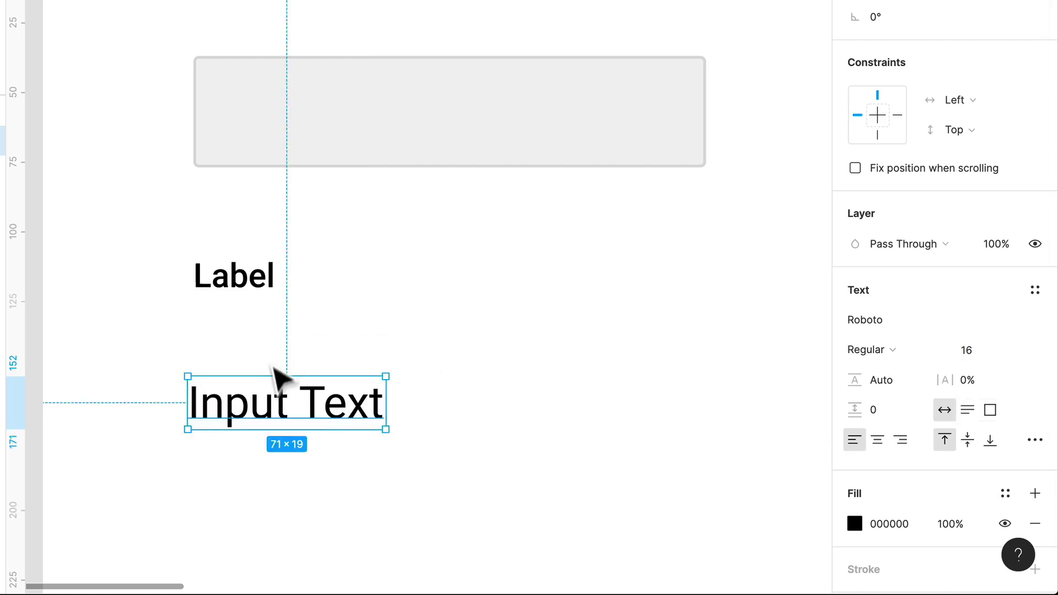
drag(307, 414, 333, 113)
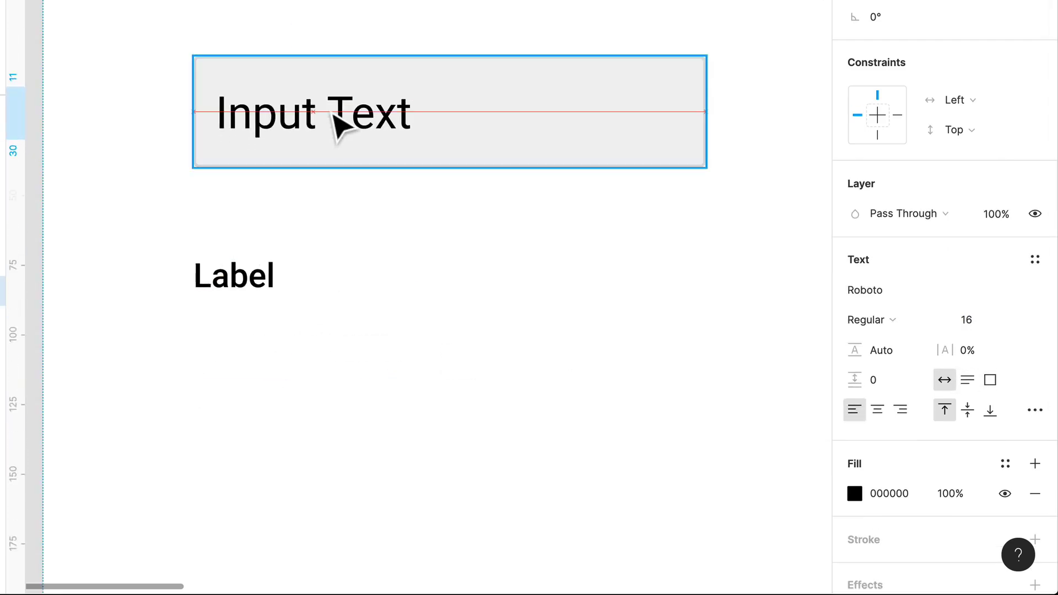
key(ctrl+z)
click(590, 377)
scroll(589, 377, down, 5)
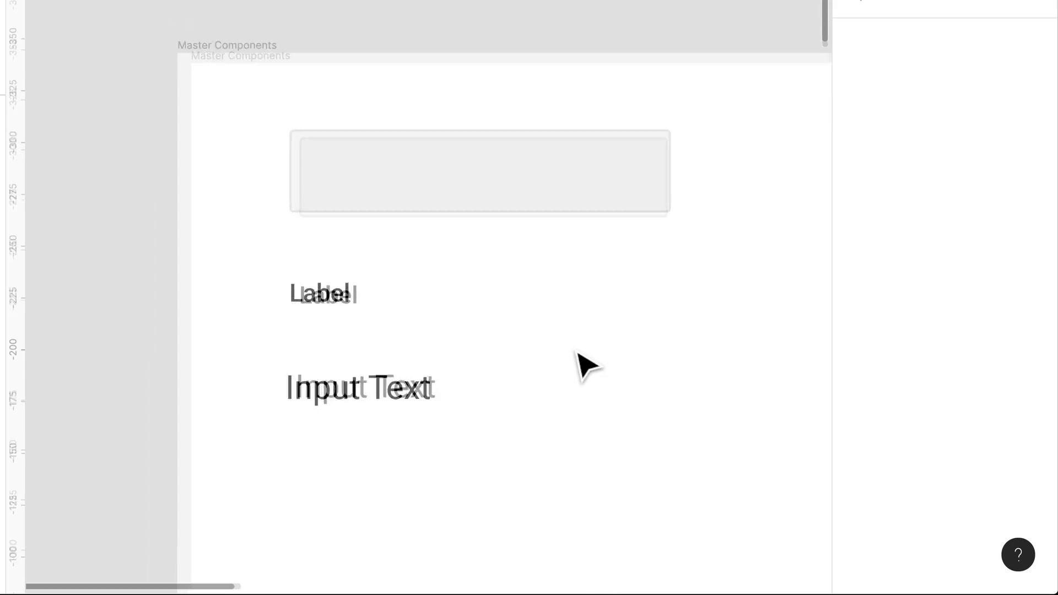
Step: Turn the Input Text layer into a component
click(385, 389)
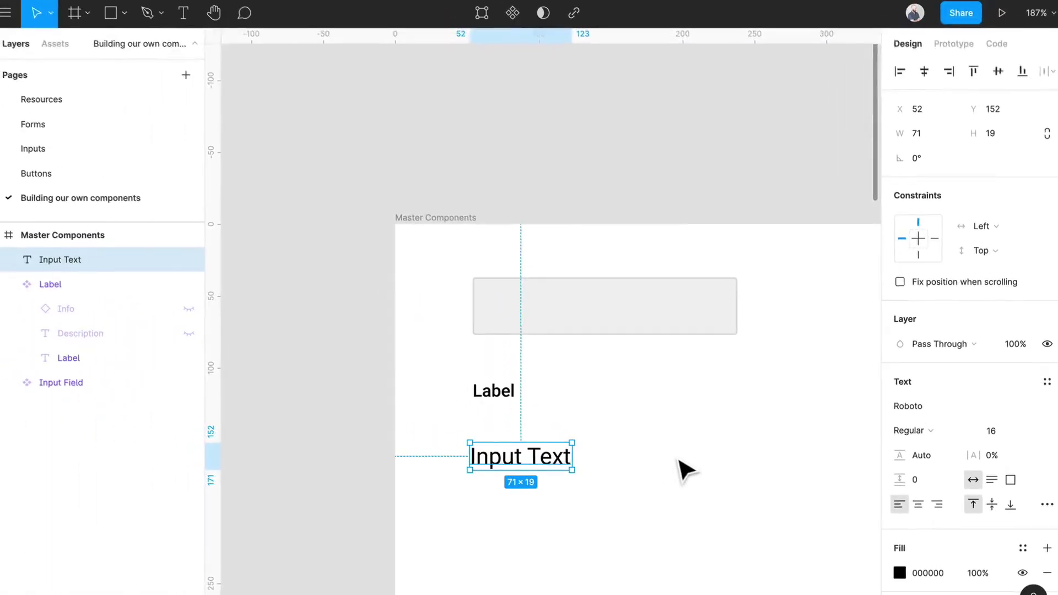
click(515, 14)
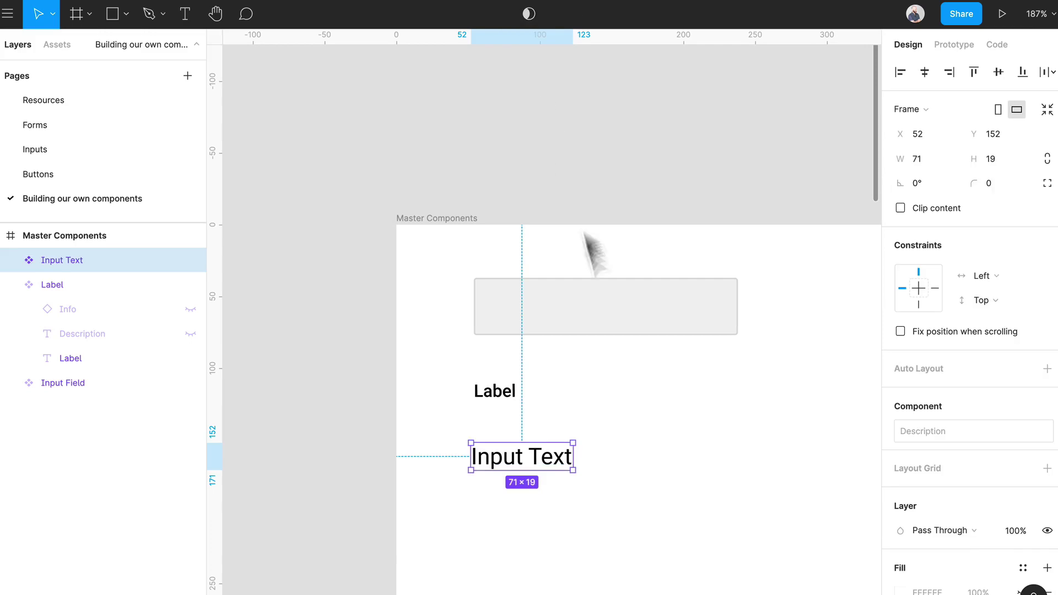
click(660, 492)
Step: Duplicate the Label, Input Text and Input Field components below the masters
scroll(660, 493, right, 2)
scroll(642, 479, down, 3)
scroll(661, 457, down, 3)
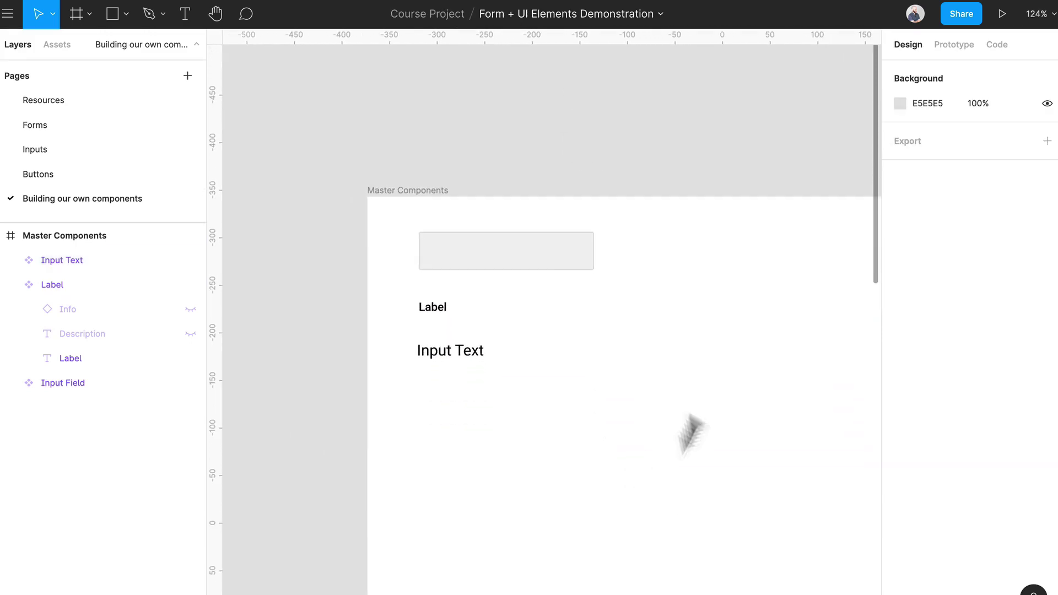
drag(680, 402, 418, 259)
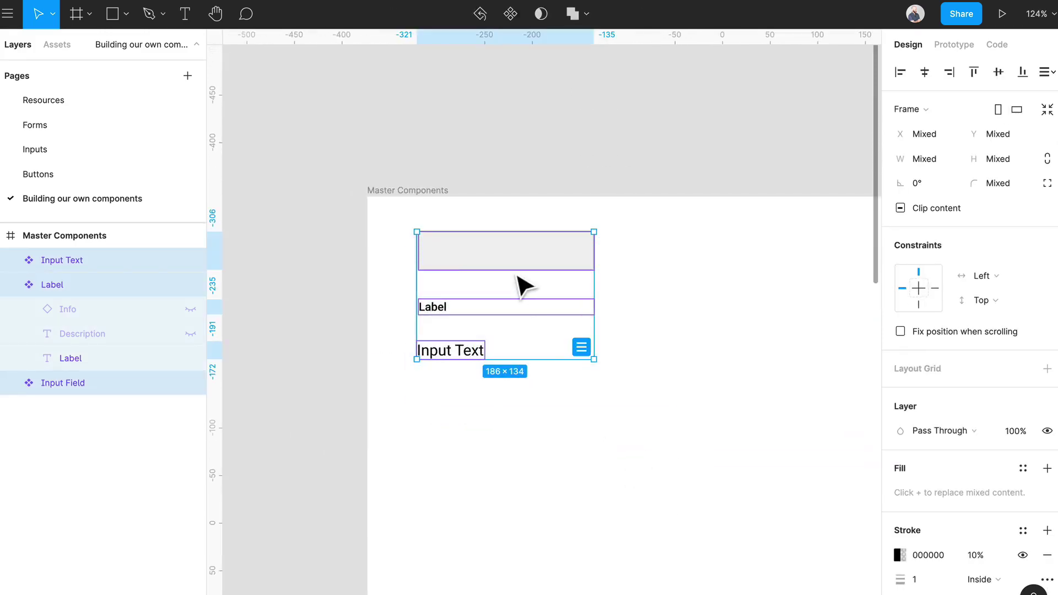
drag(524, 286, 524, 562)
scroll(527, 478, down, 2)
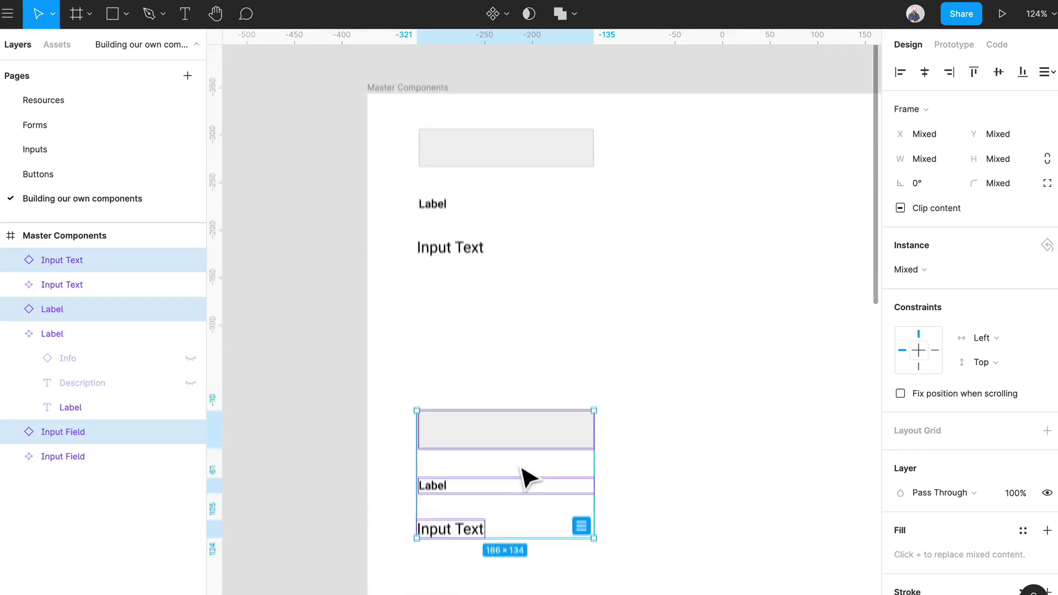
click(515, 385)
Step: Move the Label copy above the input box and the Input Text copy inside it
scroll(432, 408, up, 4)
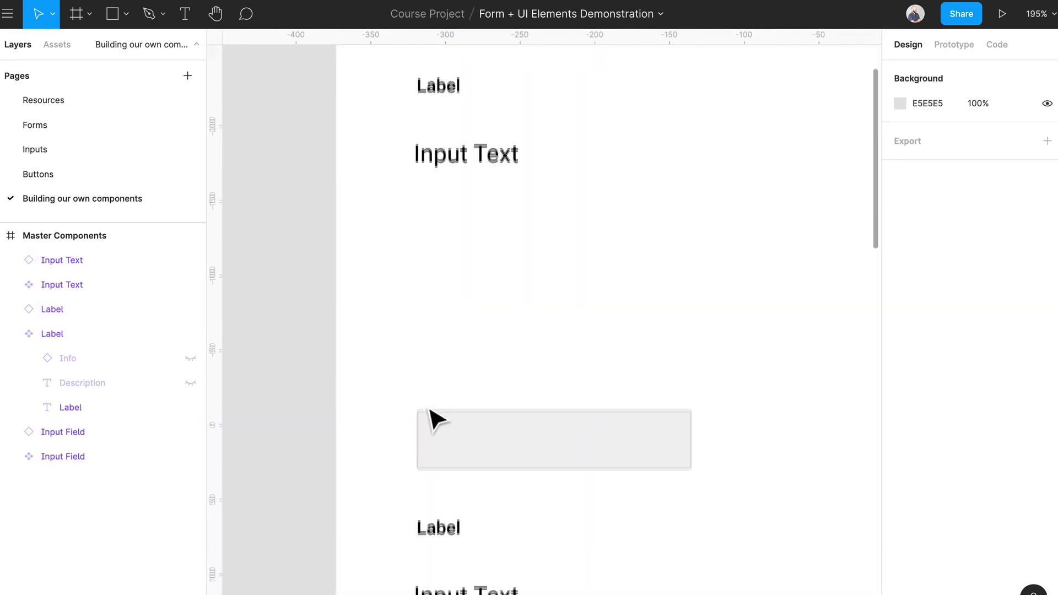
scroll(435, 419, down, 1)
drag(461, 503, 498, 372)
drag(484, 568, 510, 411)
scroll(510, 411, up, 5)
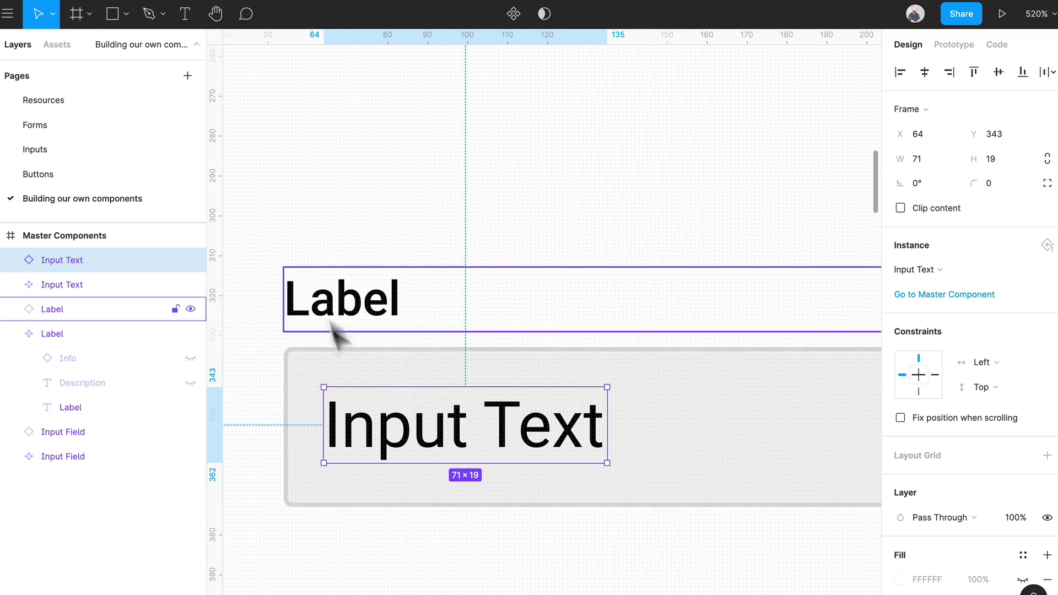
Step: Nudge the Input Text instance flush with the input box's left edge
click(345, 332)
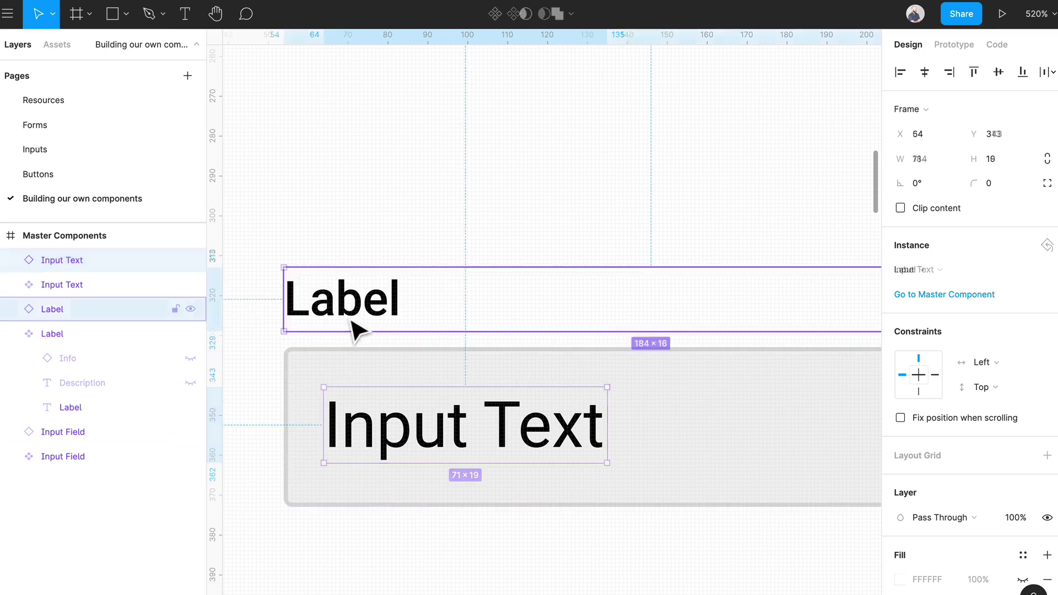
double_click(353, 323)
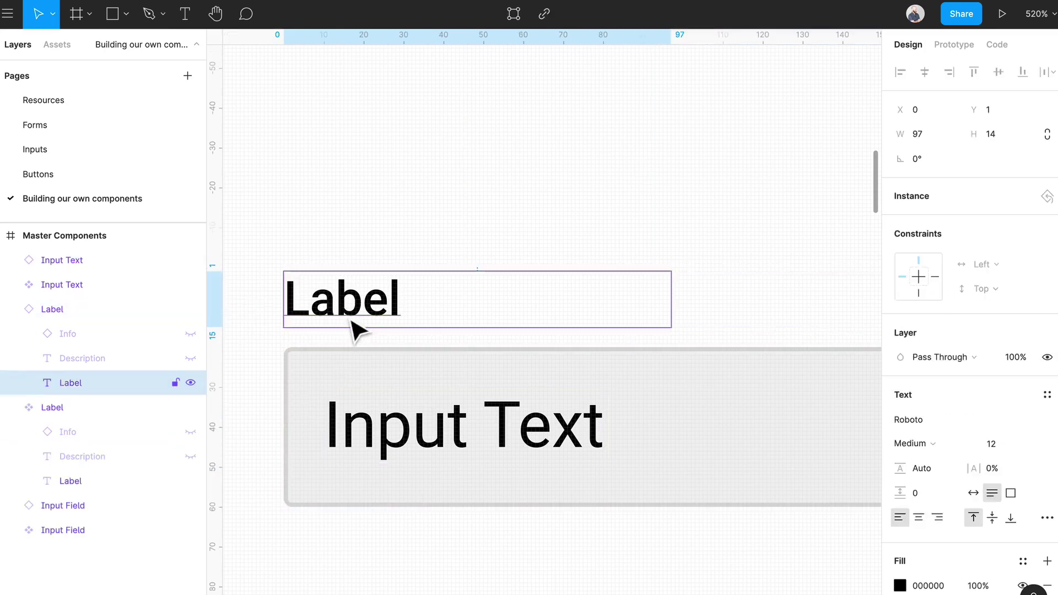
click(435, 246)
click(393, 452)
key(shift+Left)
key(Left)
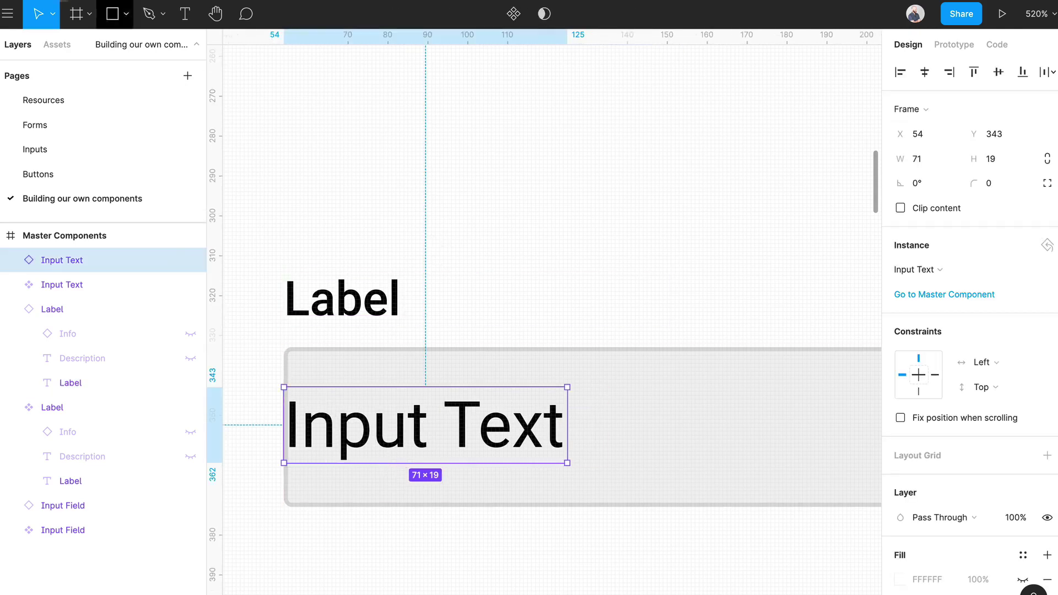
Step: Set the big nudge amount to 4 in Preferences
click(8, 14)
mouse_move(81, 255)
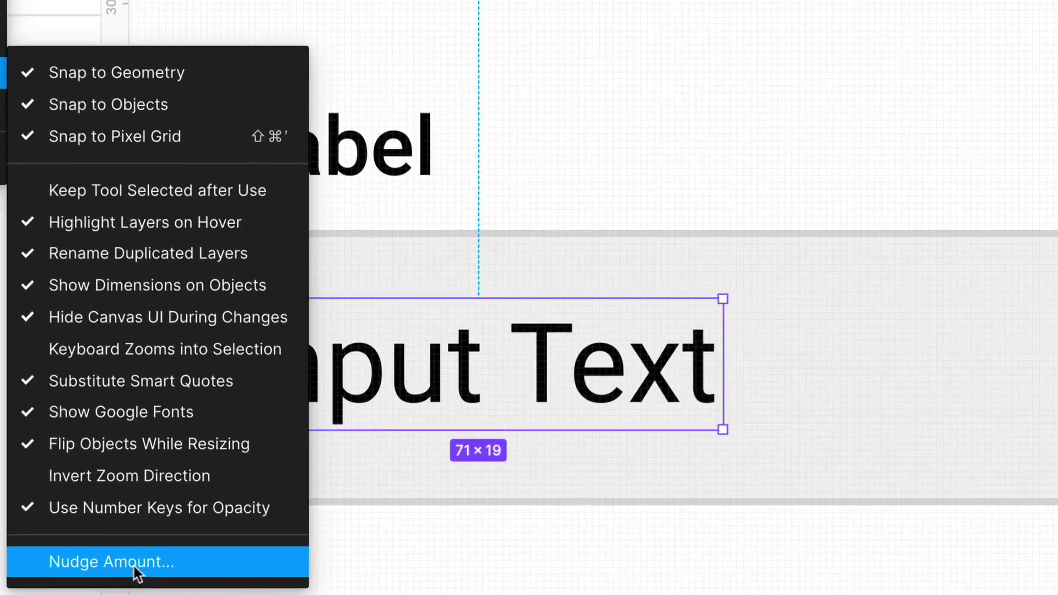
click(104, 561)
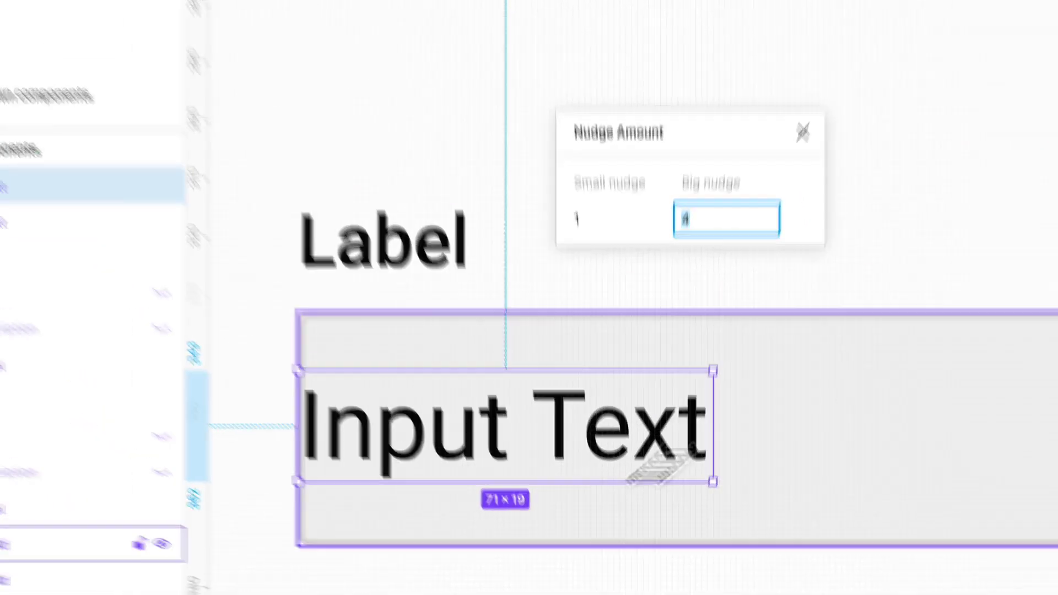
Step: Shift Input Text 8 units right of the box edge, leaving Label above it
click(489, 498)
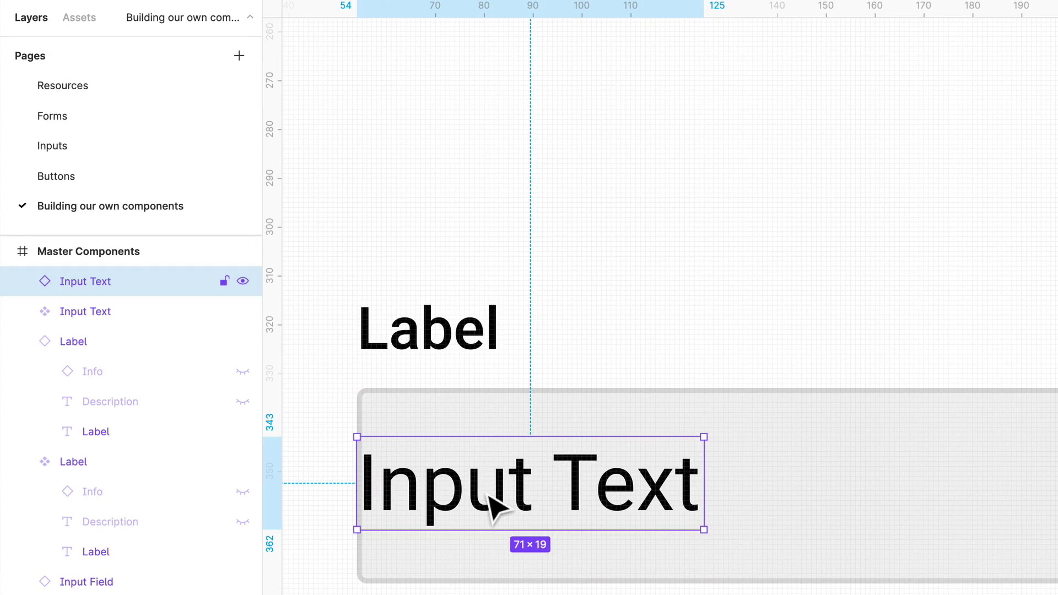
key(alt+shift+Right)
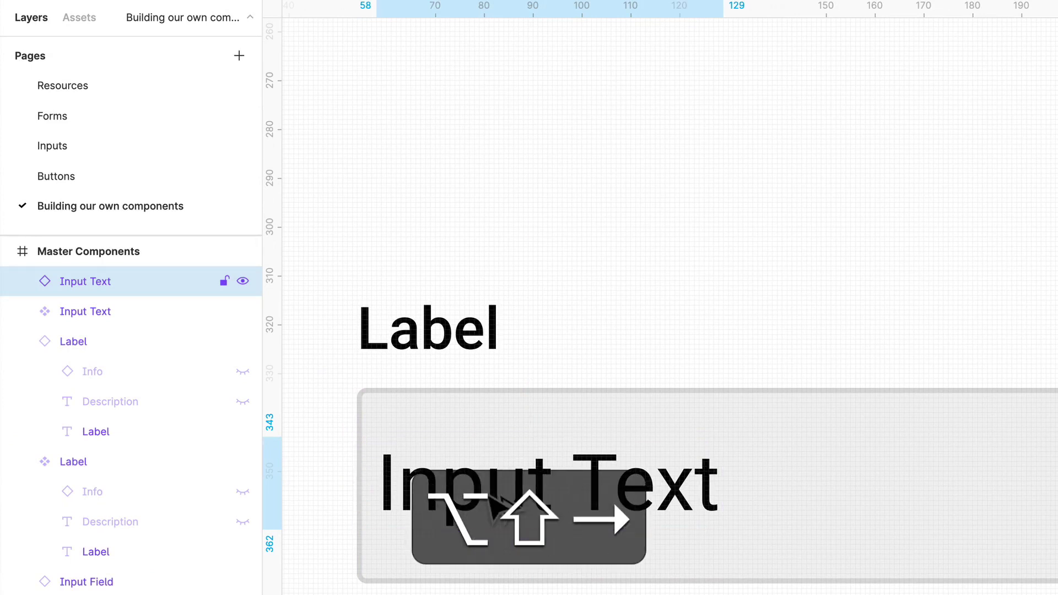
key(alt+shift+Right)
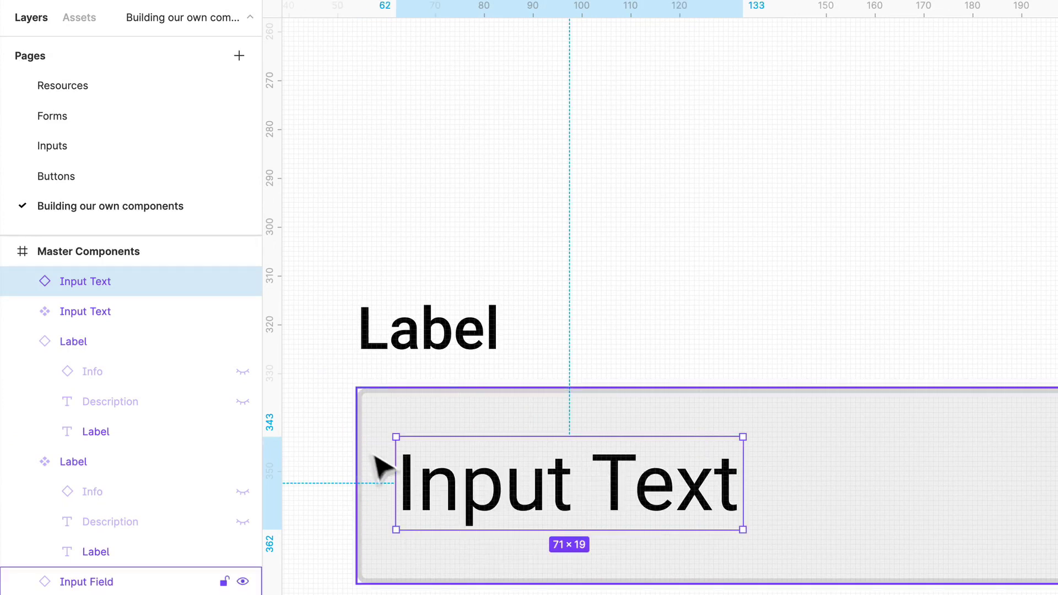
click(431, 356)
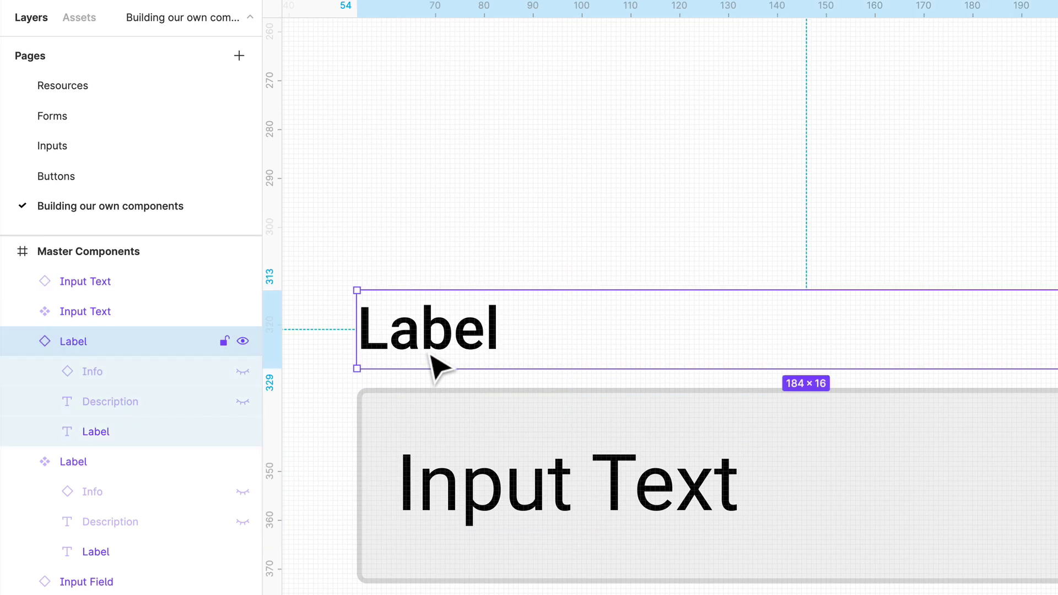
key(Down)
key(Down)
key(Down)
key(Down)
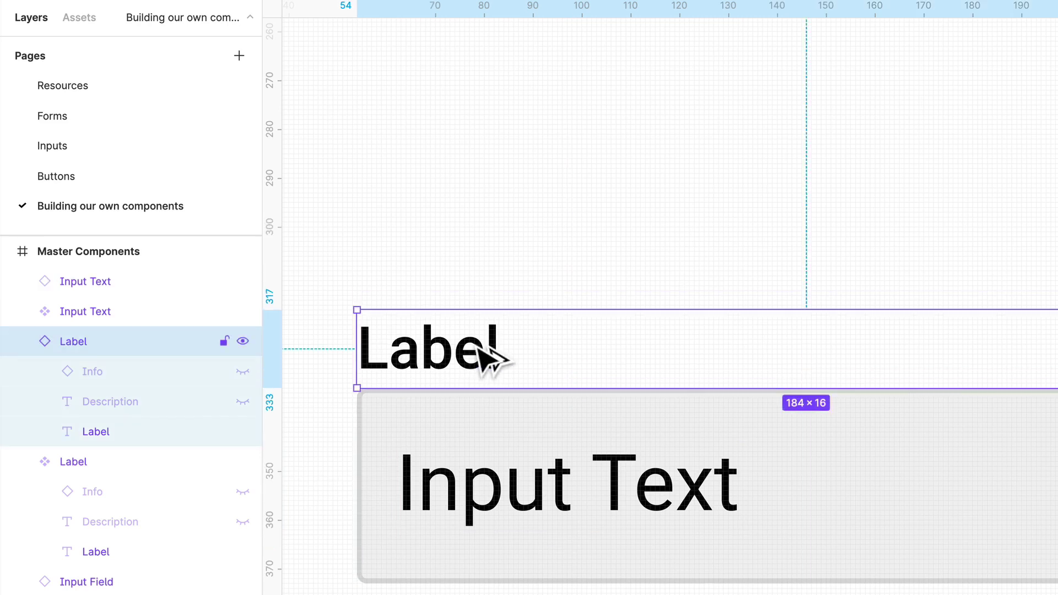
key(Up)
key(Up)
key(Up)
key(Up)
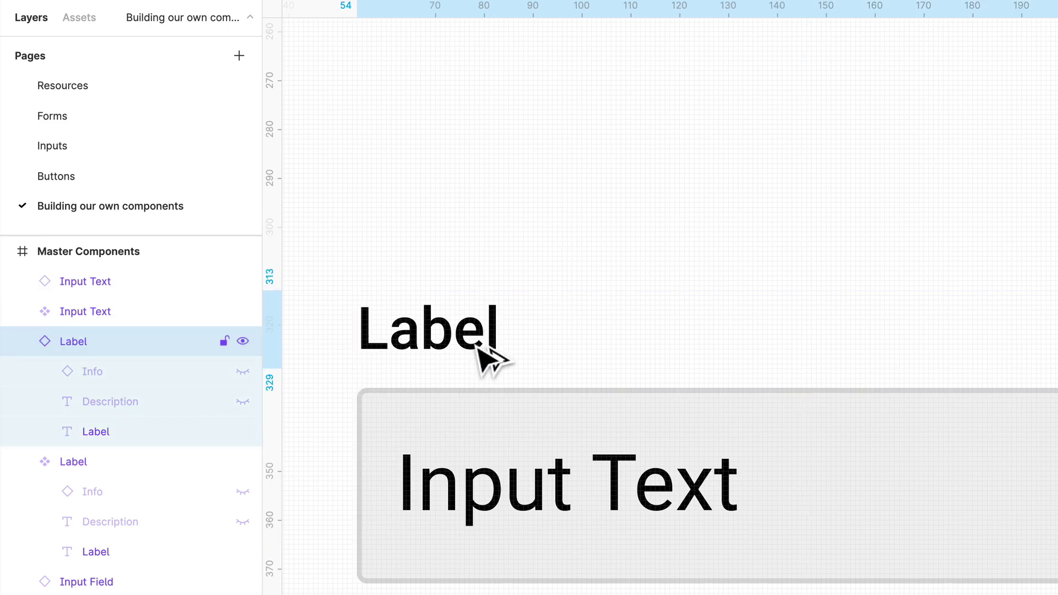
scroll(478, 348, down, 5)
click(526, 532)
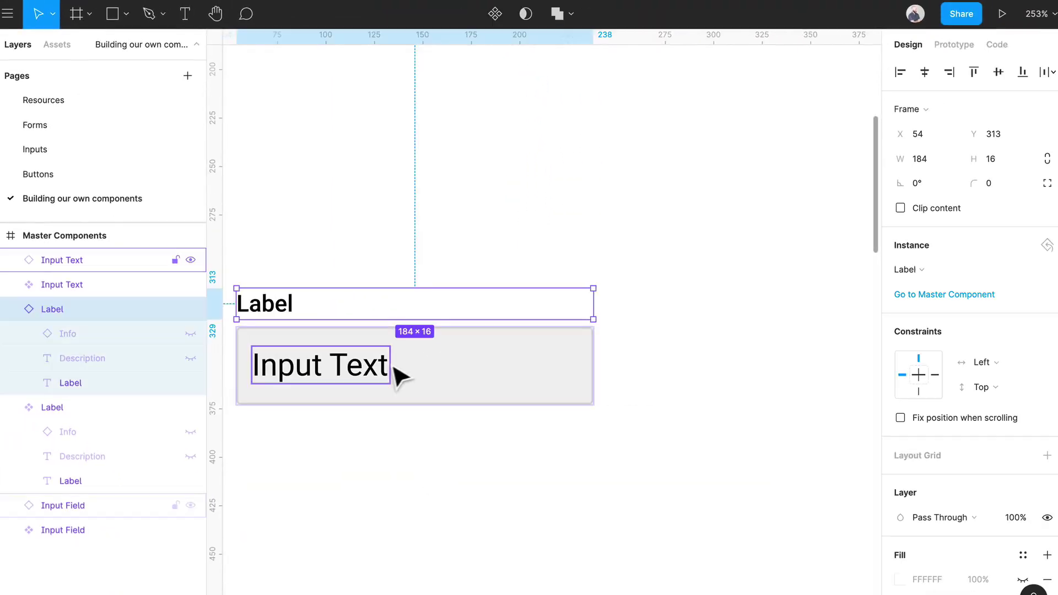
click(397, 371)
click(543, 484)
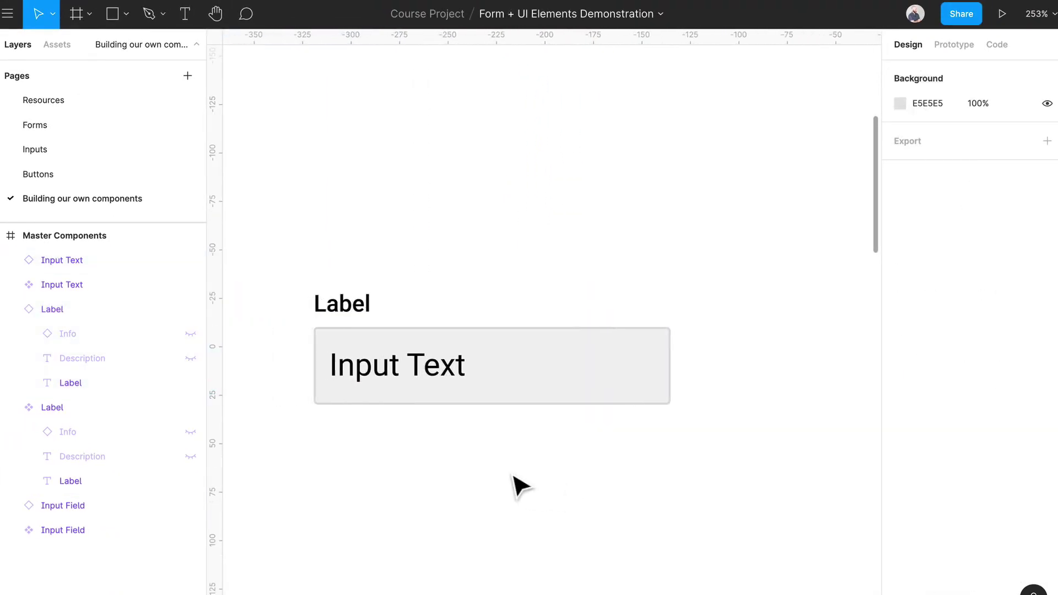
Step: Widen the Input Text master to 186 px and pin it to both left and right edges
drag(731, 463, 327, 301)
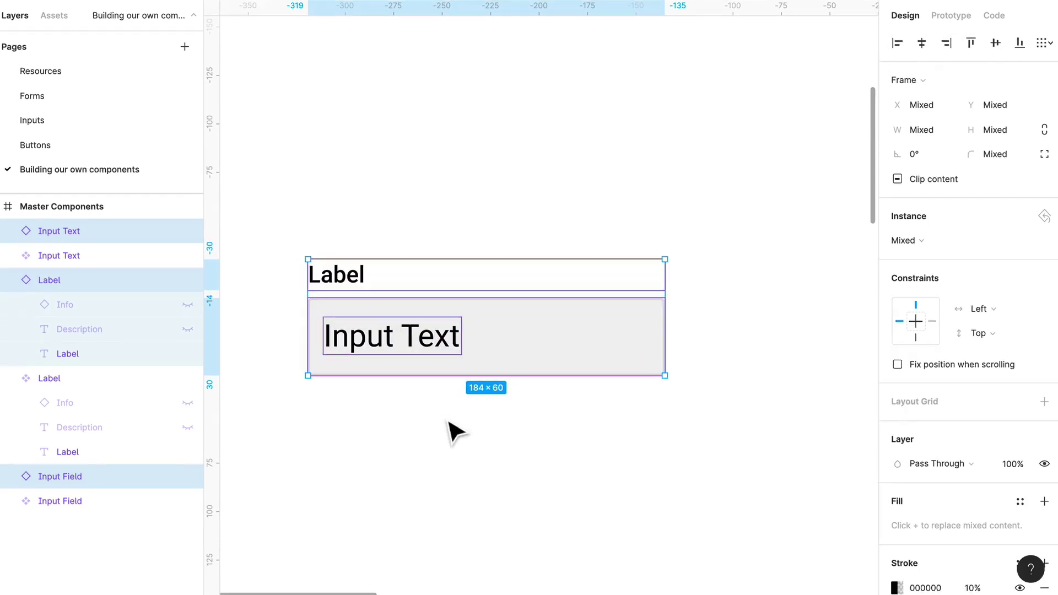
double_click(451, 380)
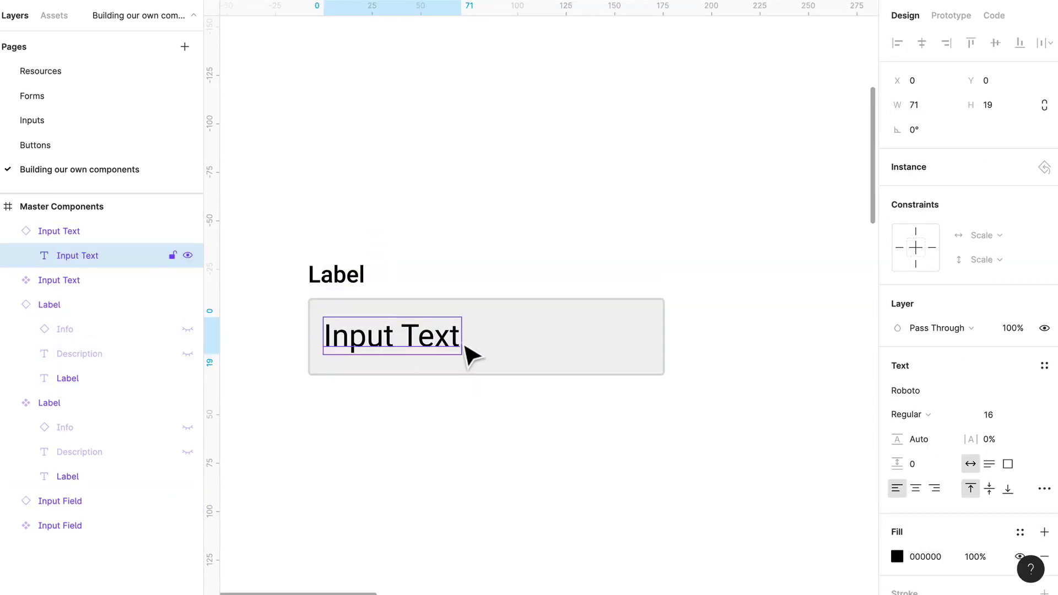
scroll(453, 354, up, 5)
click(439, 209)
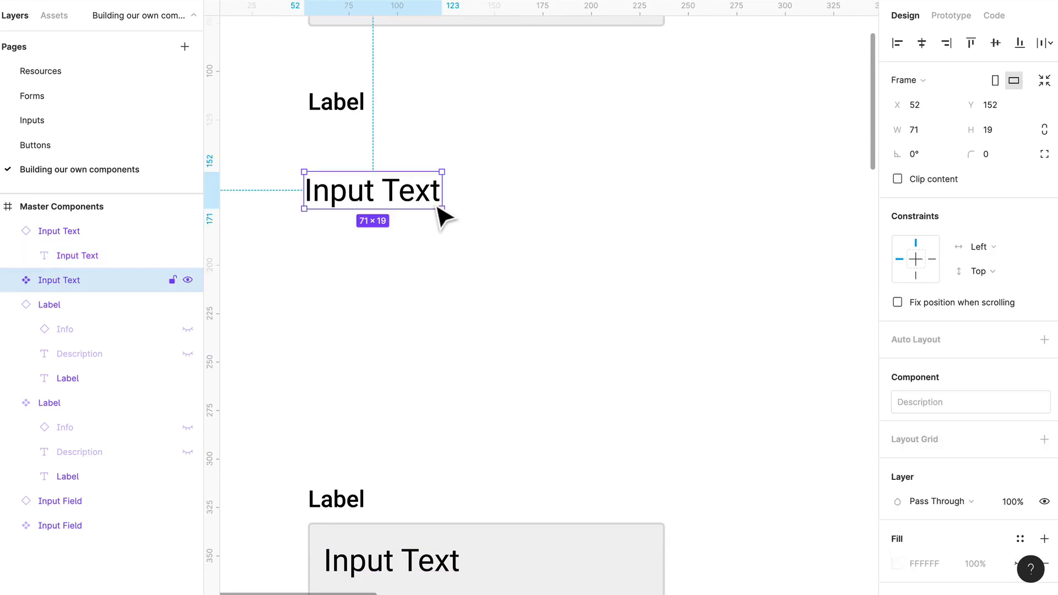
drag(452, 212, 656, 213)
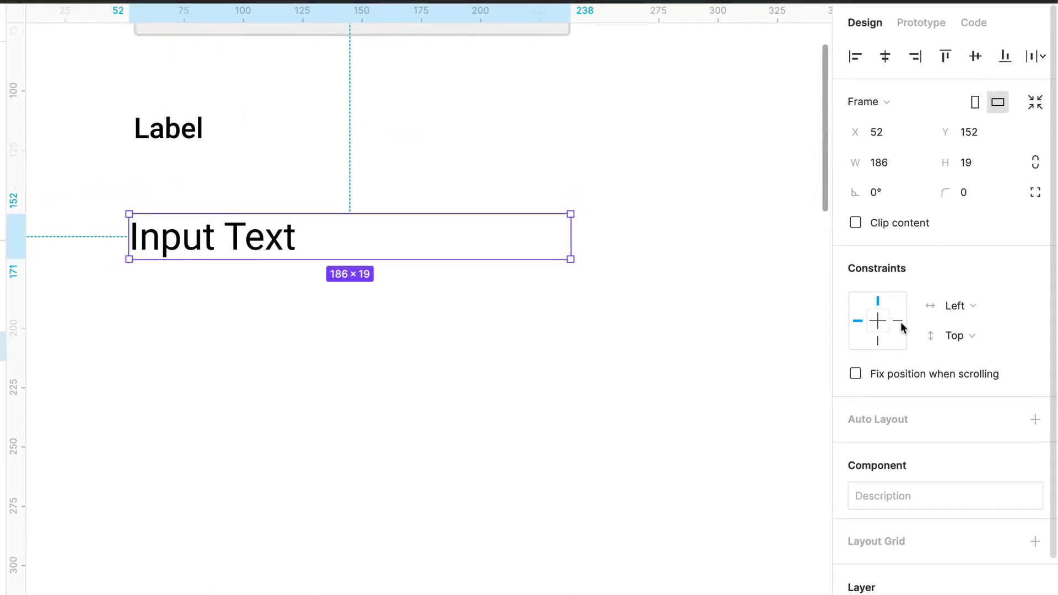
click(898, 321)
shift+click(858, 323)
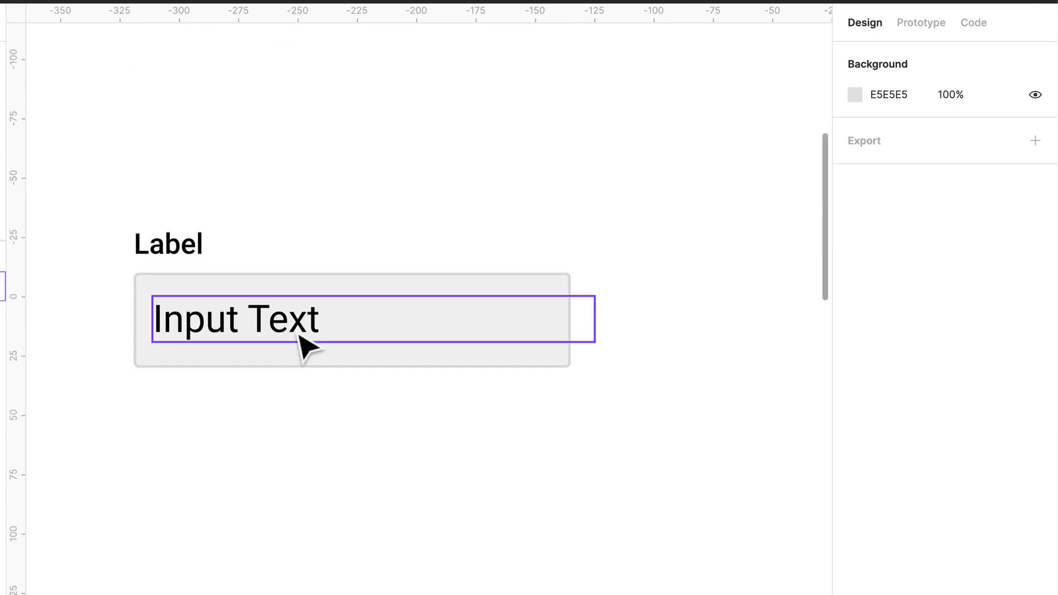
Step: Narrow the Input Text layer in the field to about 168 px so it sits inside the grey box
click(299, 333)
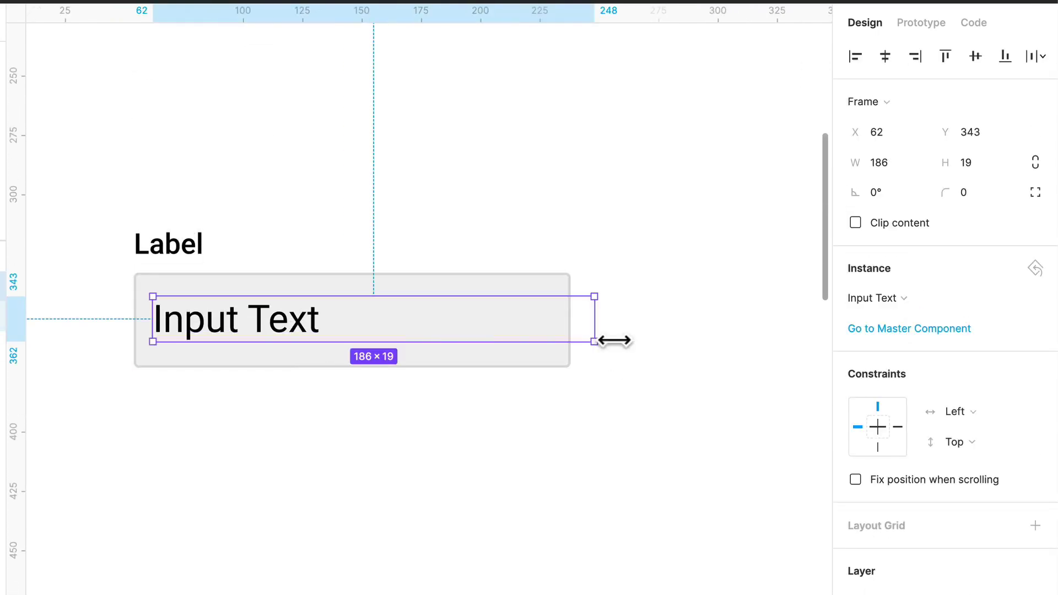
drag(608, 341, 584, 337)
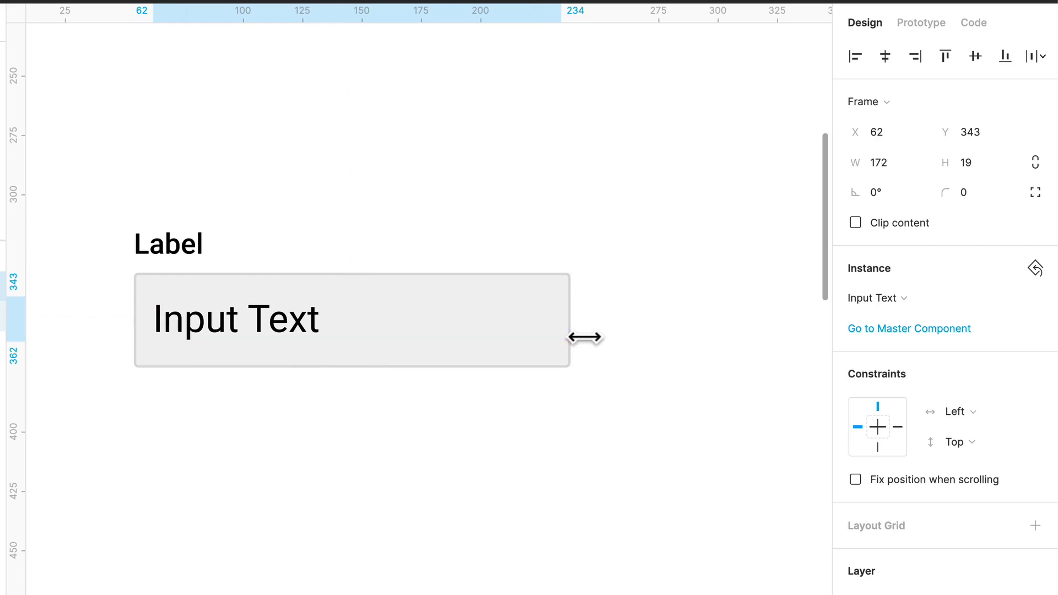
key(shift+Up)
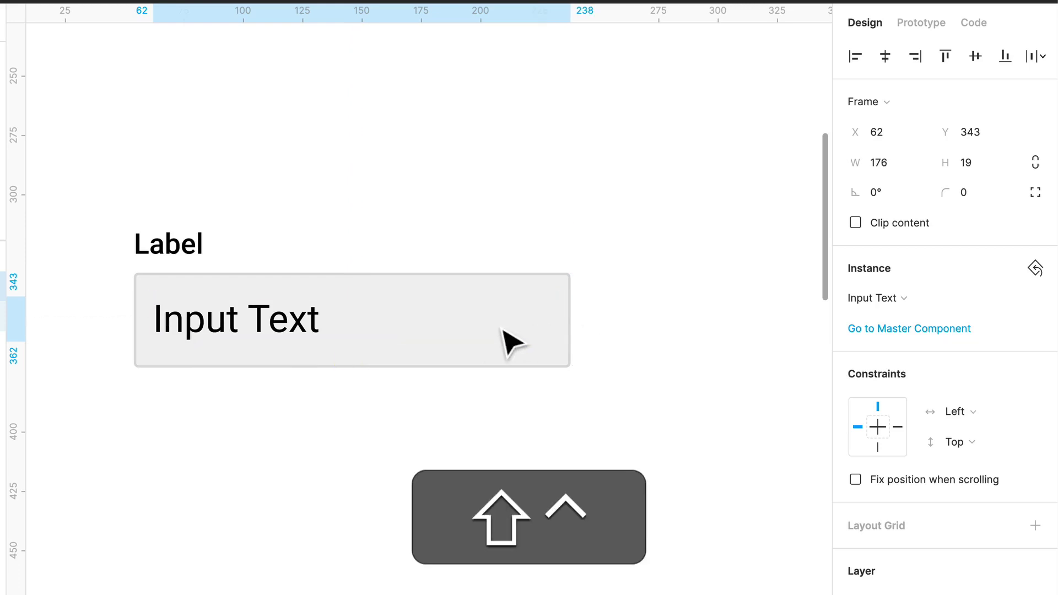
key(ctrl+shift+Left)
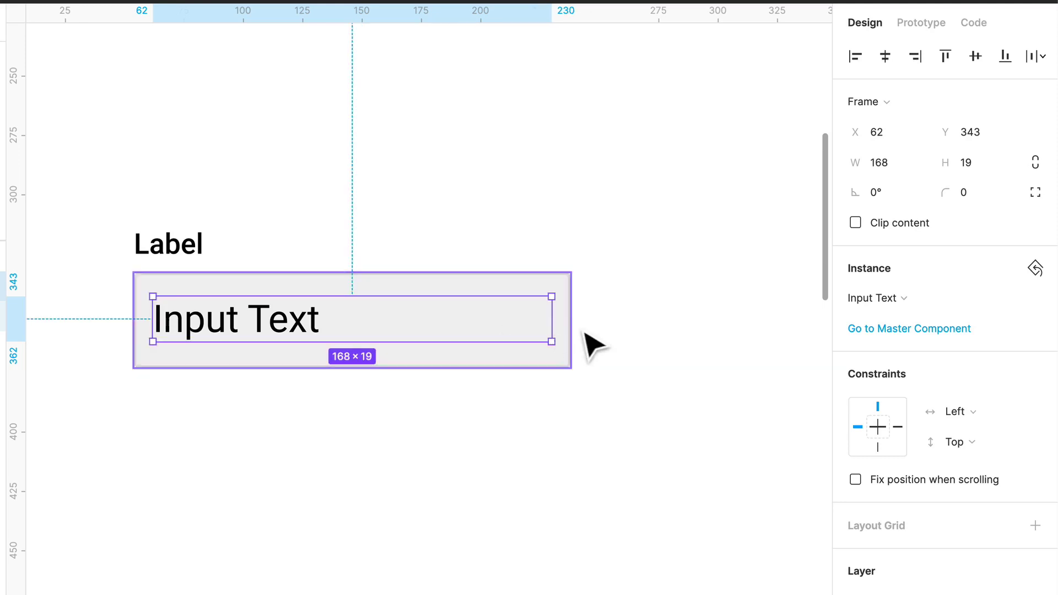
key(ctrl+shift+Right)
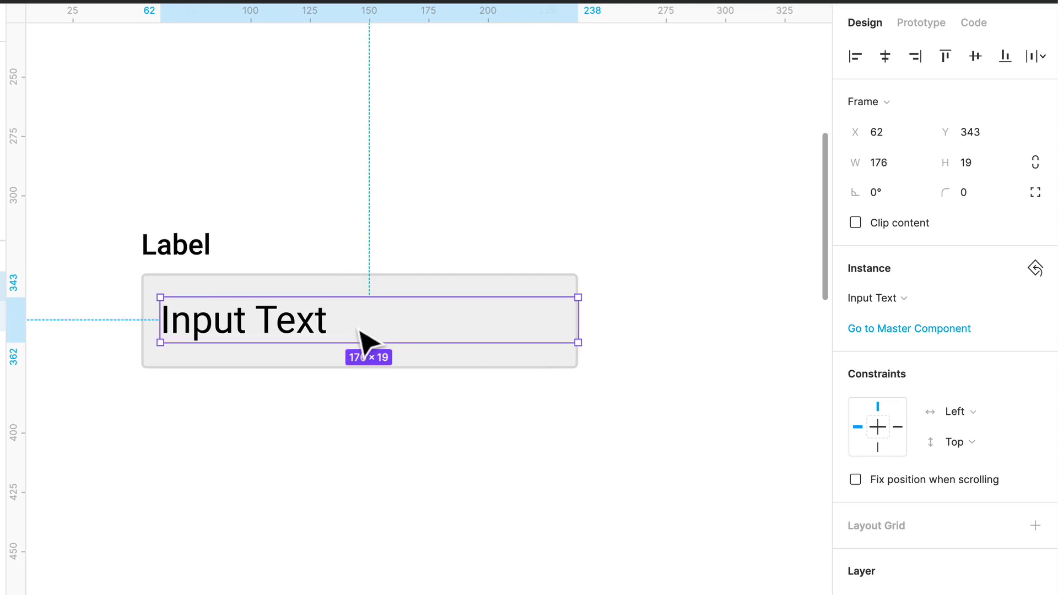
scroll(581, 329, left, 1)
scroll(598, 302, down, 1)
key(ctrl+shift+Left)
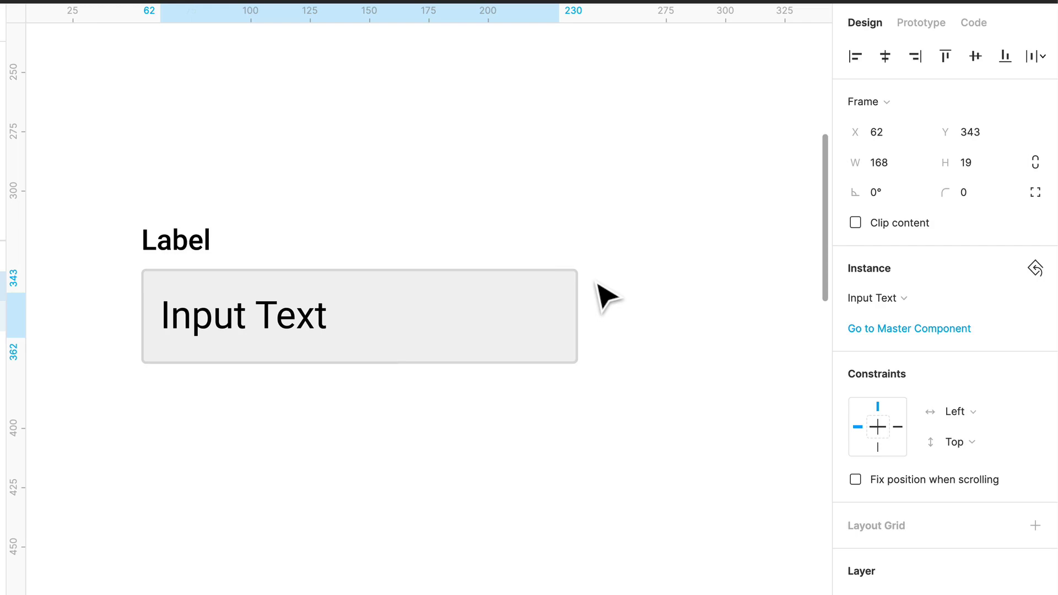
click(680, 349)
scroll(685, 460, down, 2)
Step: Combine the selected Label and Input masters into one component and name it Form Field
drag(936, 473, 526, 287)
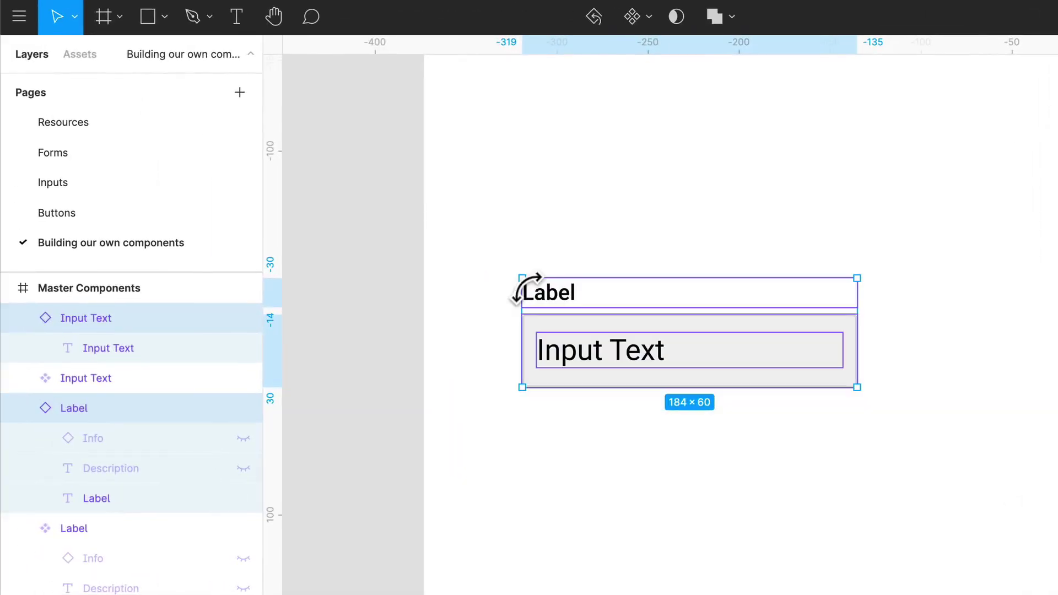
click(631, 17)
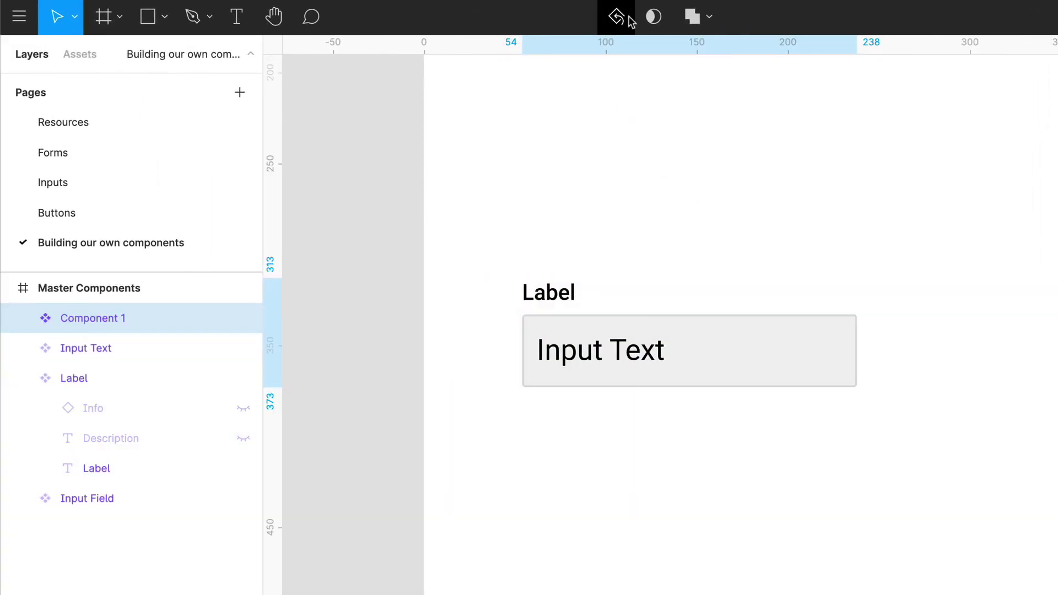
double_click(115, 322)
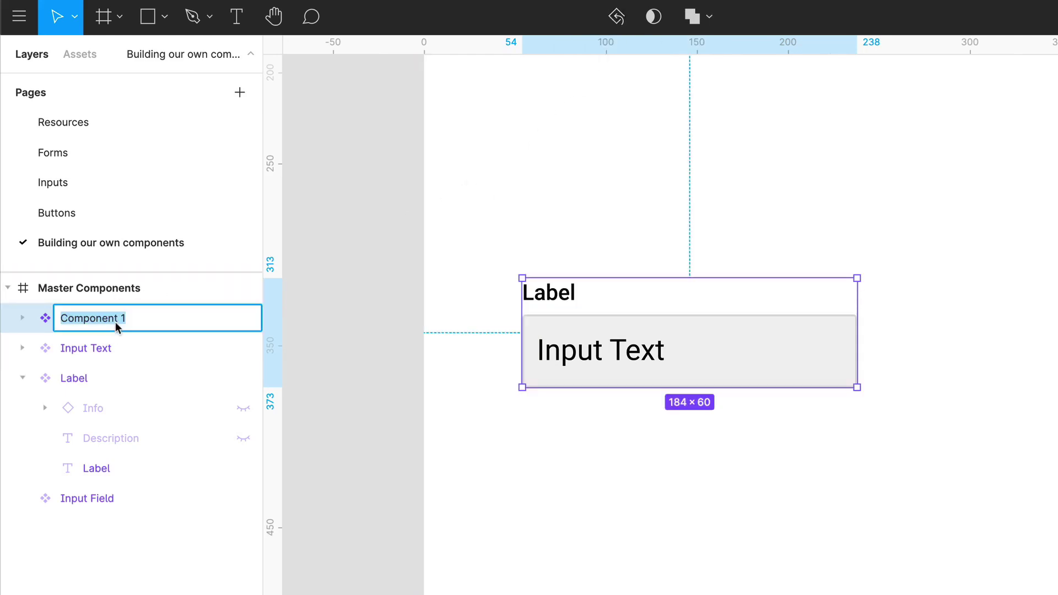
text(Form Field)
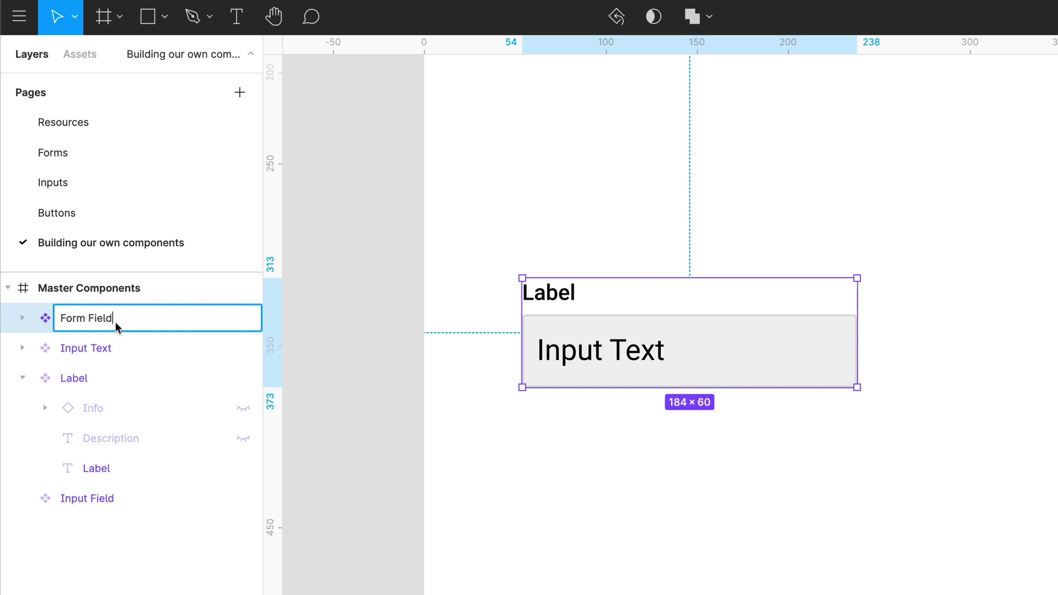
key(Return)
click(602, 578)
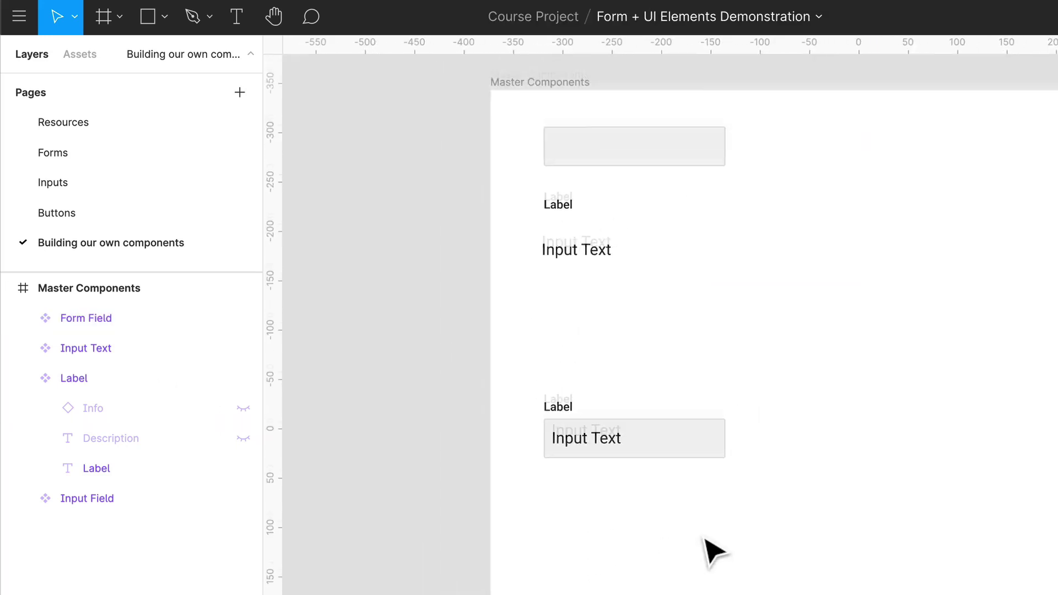
Step: Give the Input Field master rectangle a 5 px corner radius, after trying 100 and 20
scroll(711, 551, up, 3)
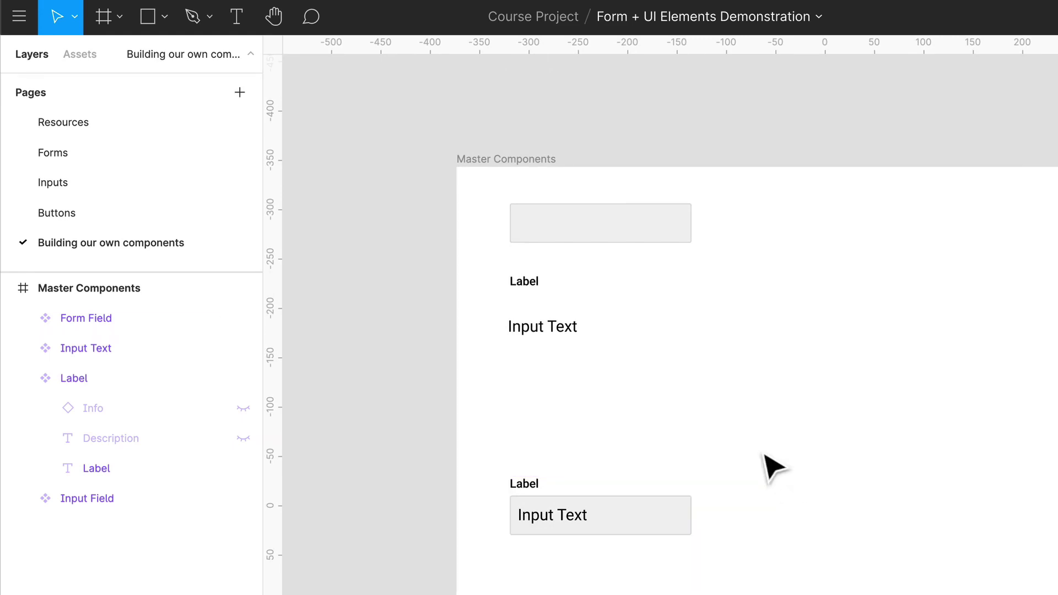
scroll(763, 465, right, 2)
click(585, 241)
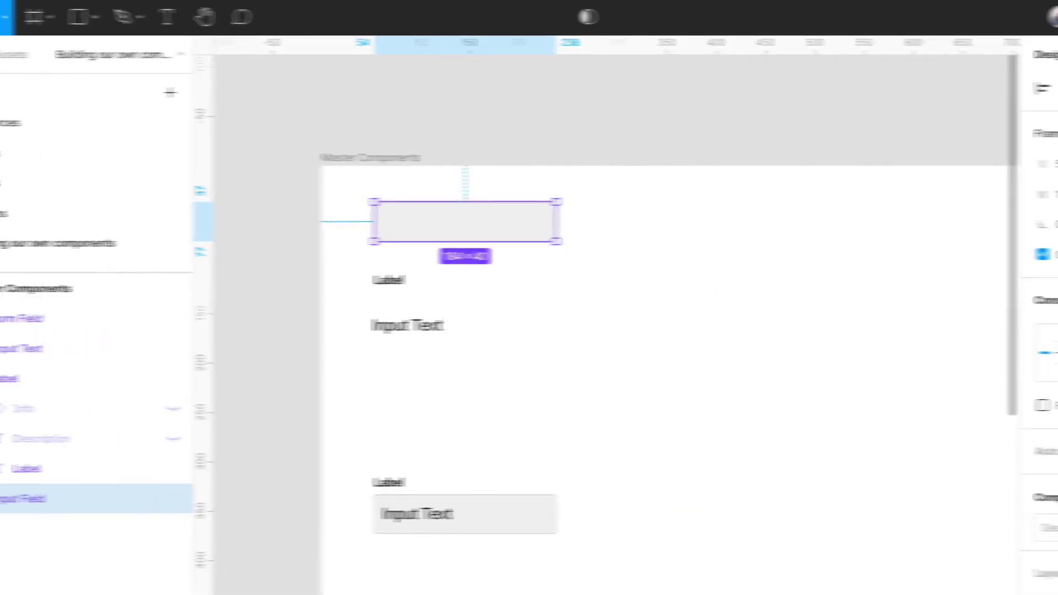
click(965, 224)
text(100)
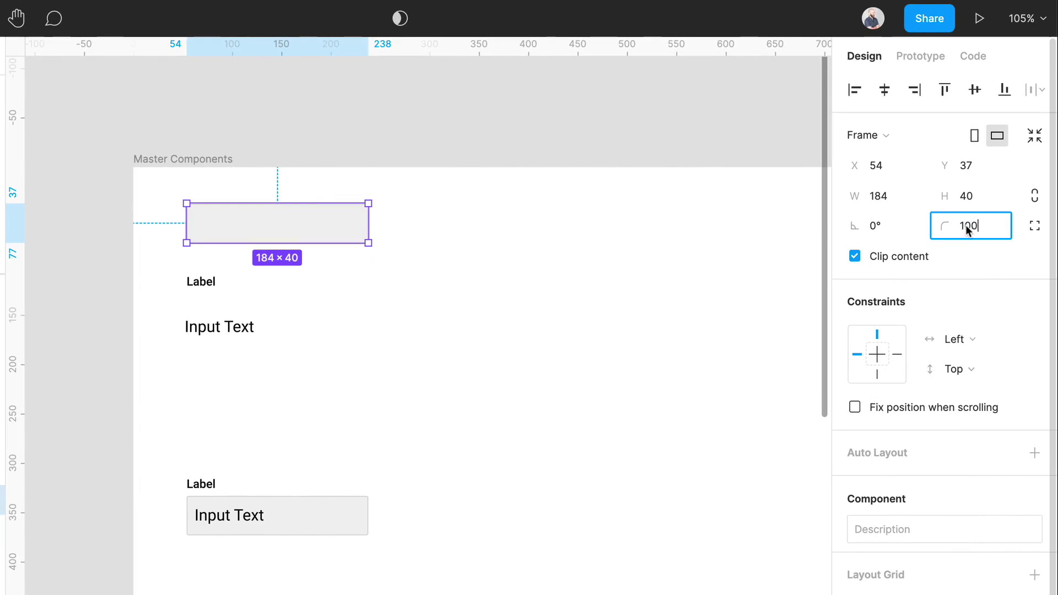
key(Return)
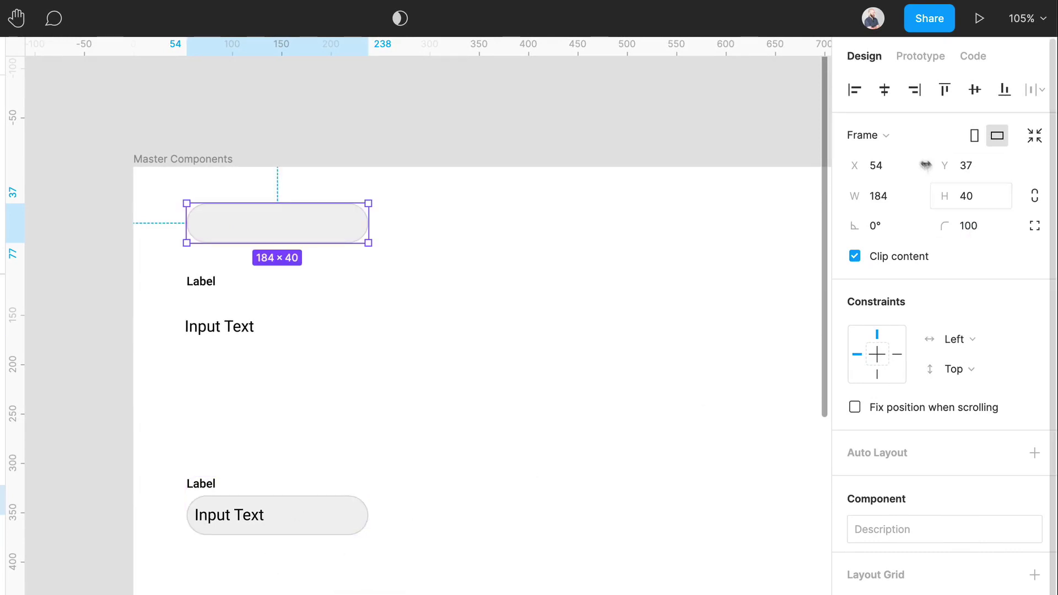
text(20)
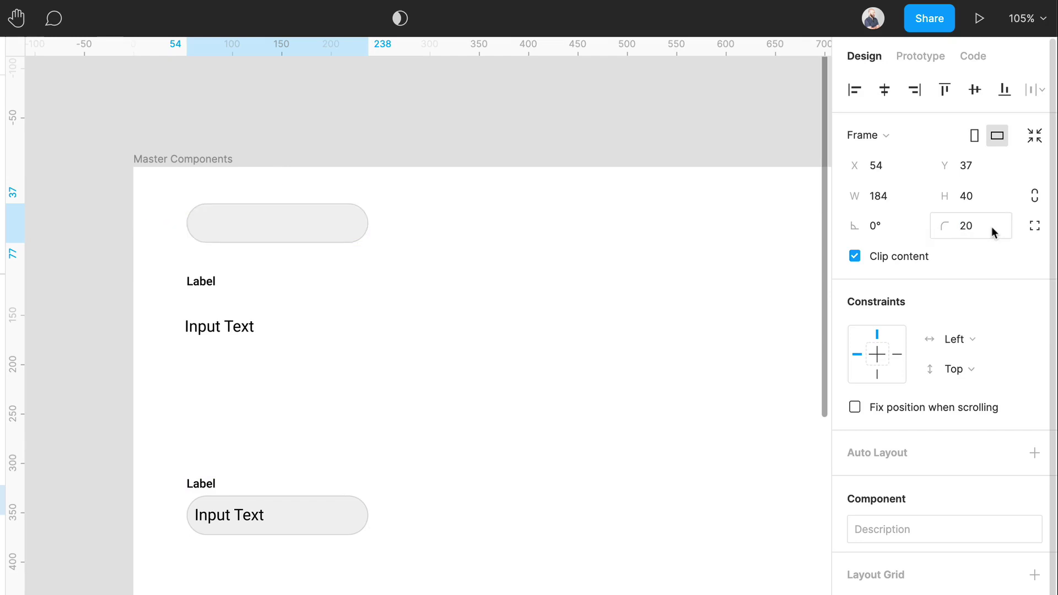
key(Return)
text(5)
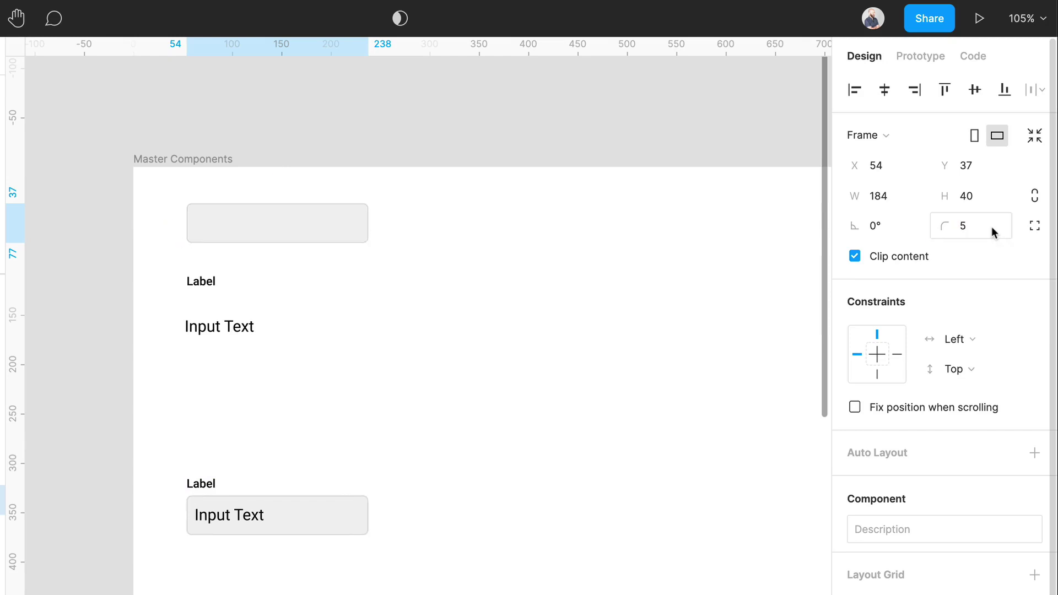
key(Return)
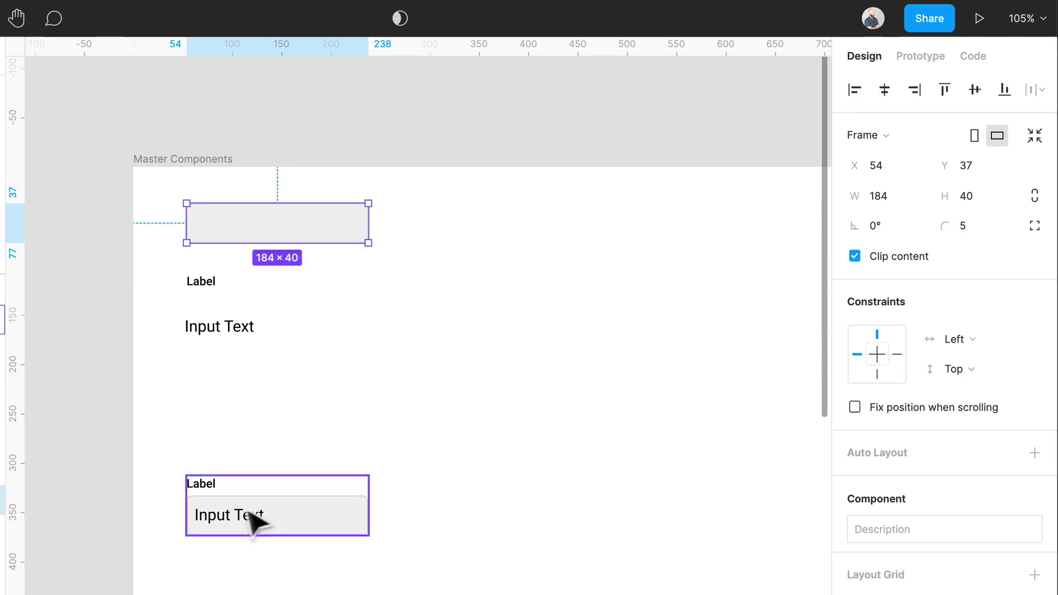
Step: Set the Input Text master's text layer to a 14 px font size
click(213, 329)
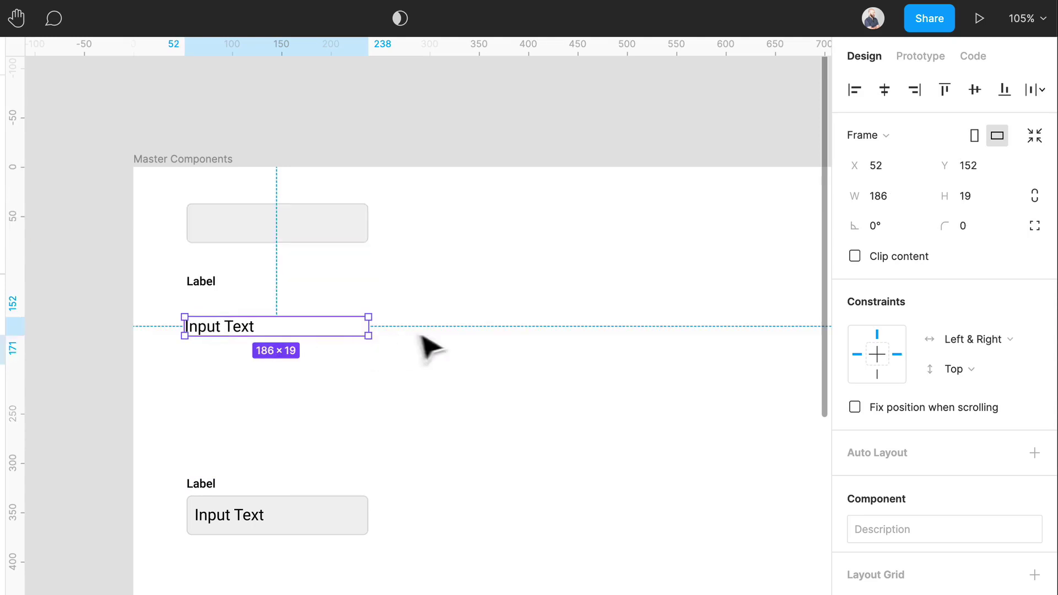
double_click(219, 338)
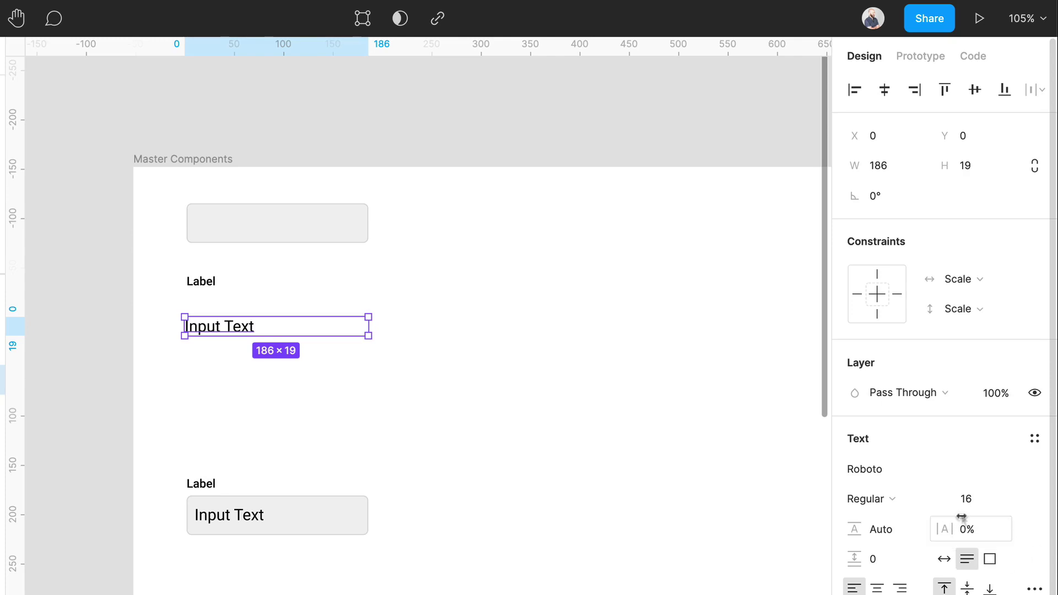
click(978, 502)
text(14)
key(Return)
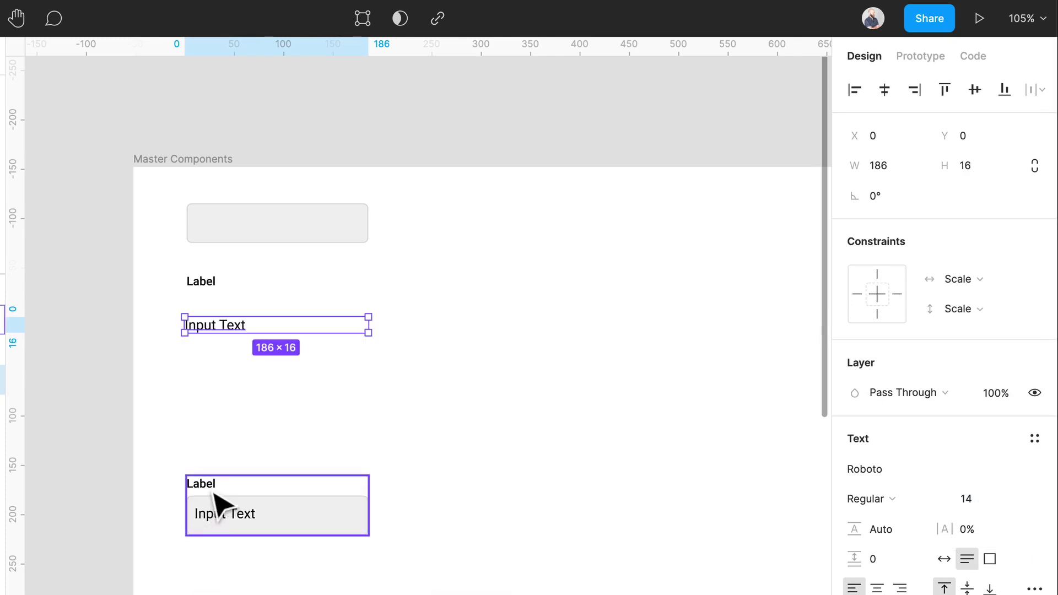
Step: Set the Label master's text fill opacity to 75%
click(208, 286)
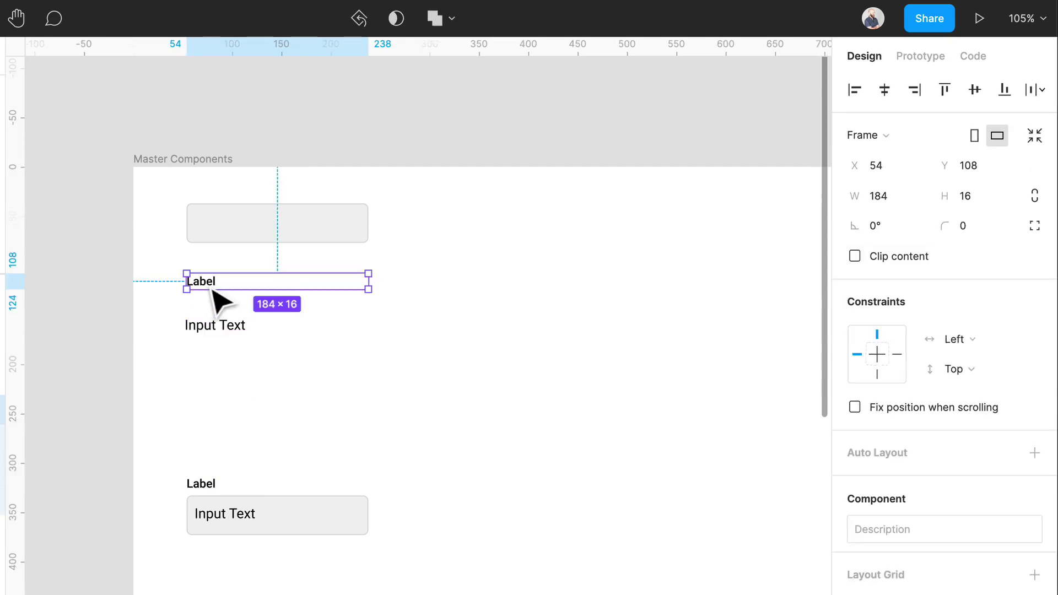
double_click(213, 290)
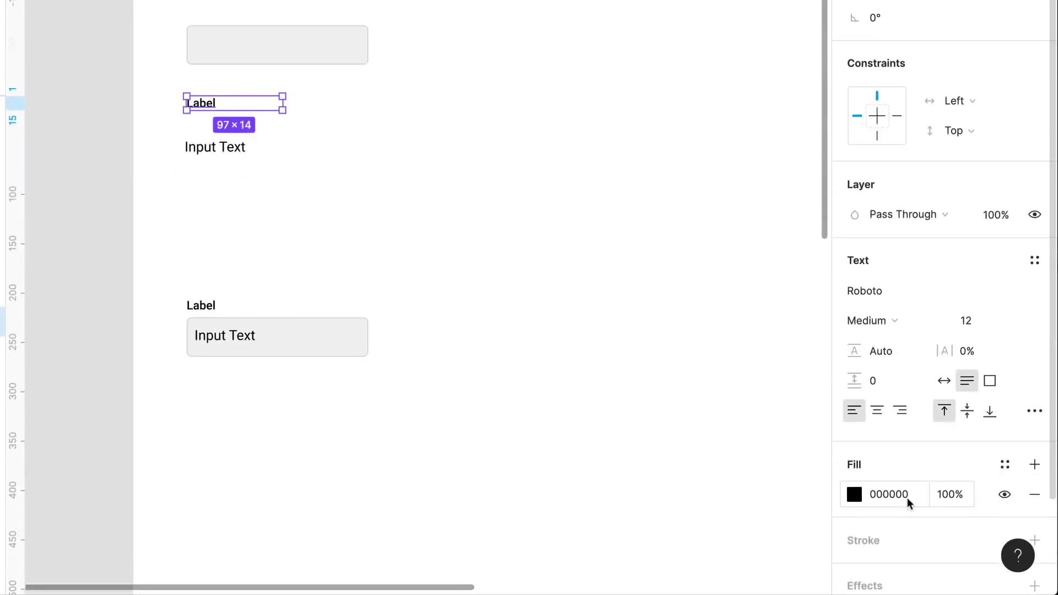
click(949, 493)
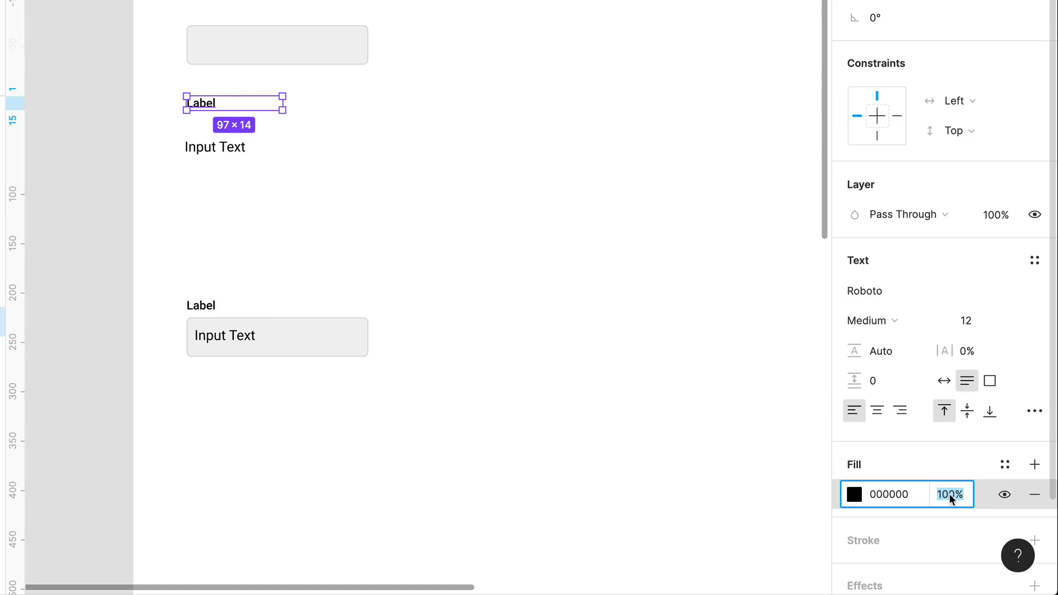
text(75)
key(Return)
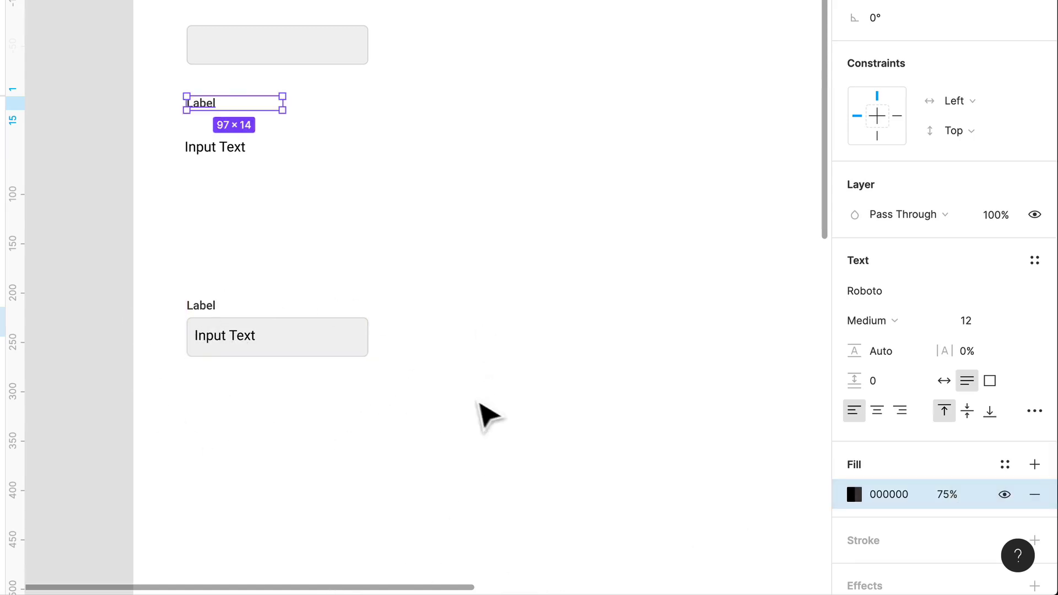
click(486, 418)
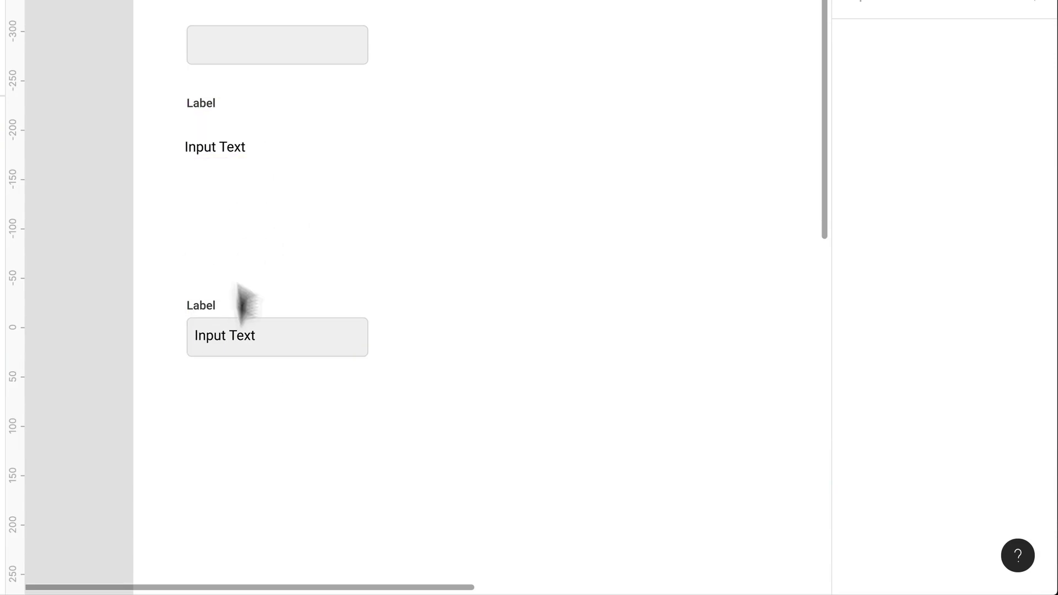